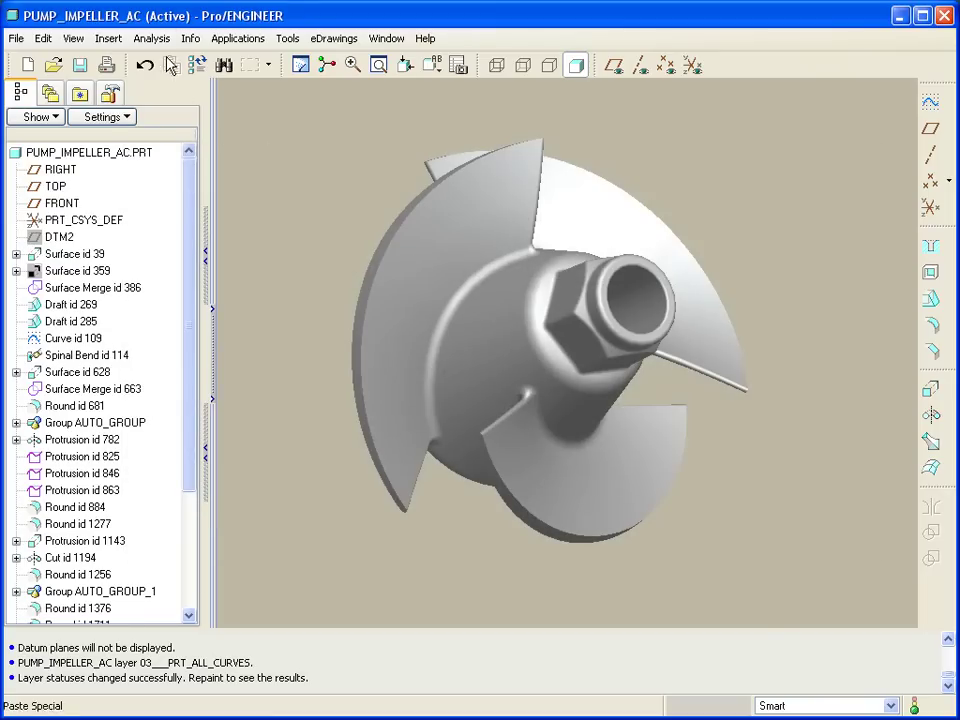
pyautogui.click(151, 38)
pyautogui.moveTo(167, 64)
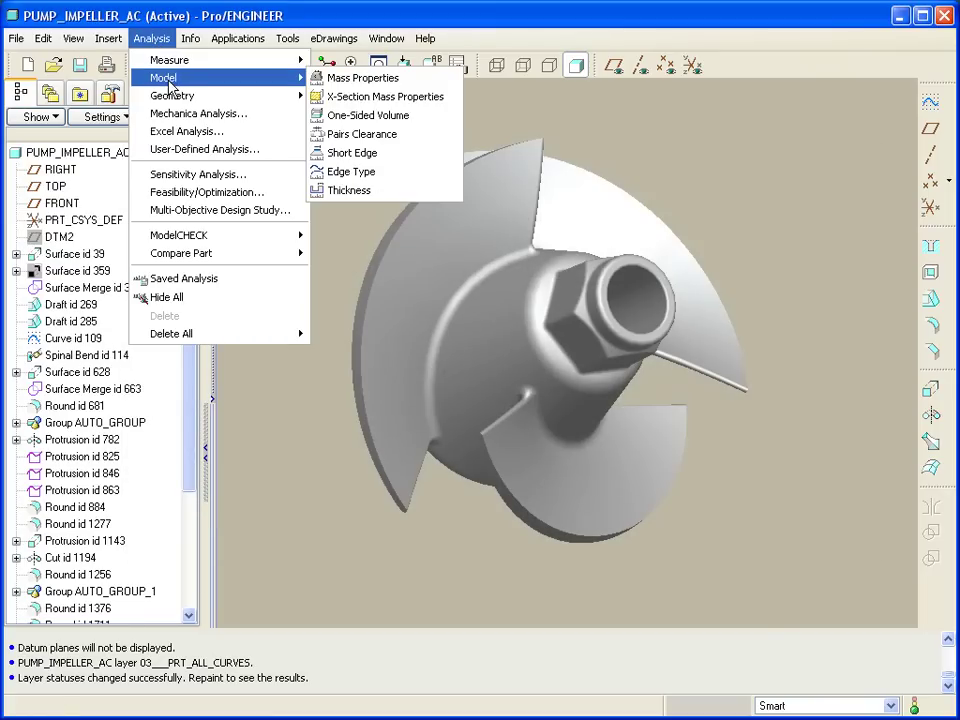
pyautogui.moveTo(174, 101)
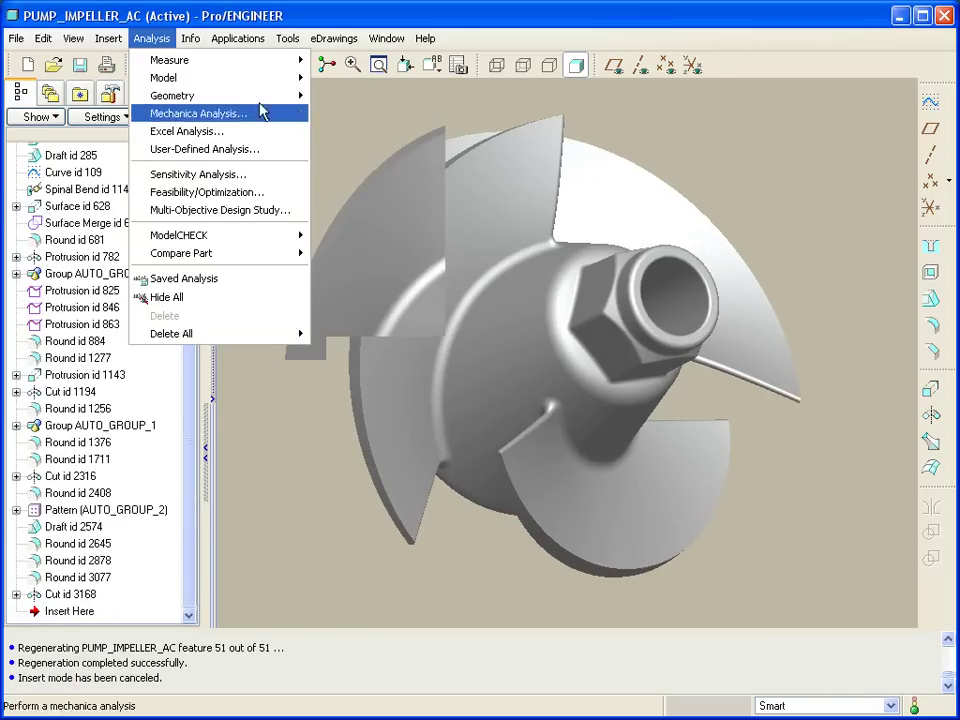
pyautogui.click(450, 113)
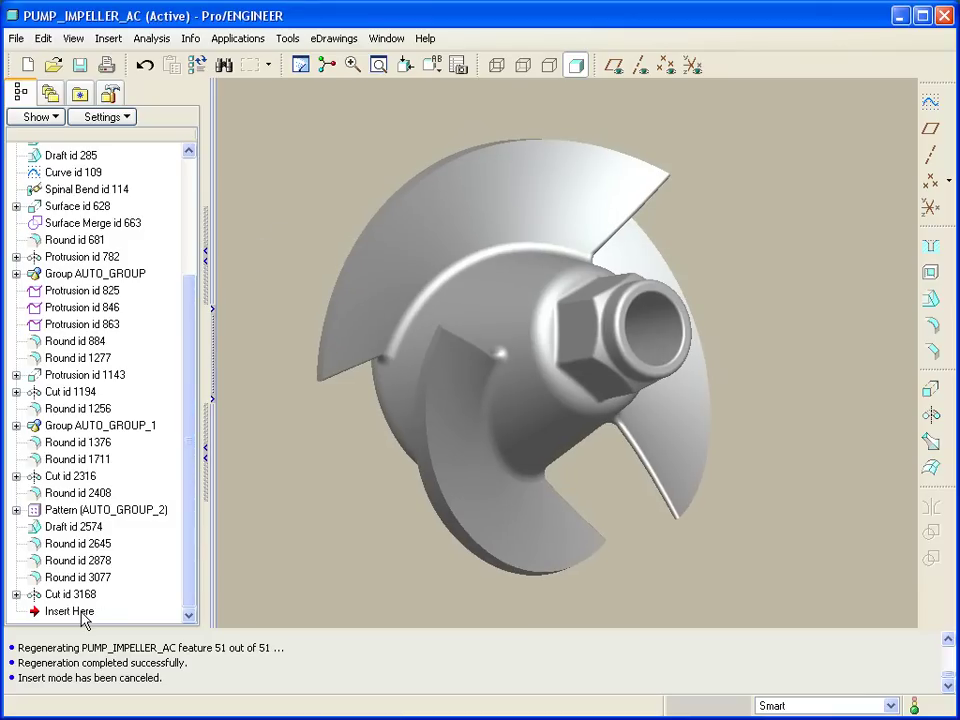
# Roll the model back to just after Protrusion id 782 and display the datum planes
pyautogui.moveTo(52, 612); pyautogui.dragTo(72, 275)
pyautogui.hotkey('ctrl', 'd')
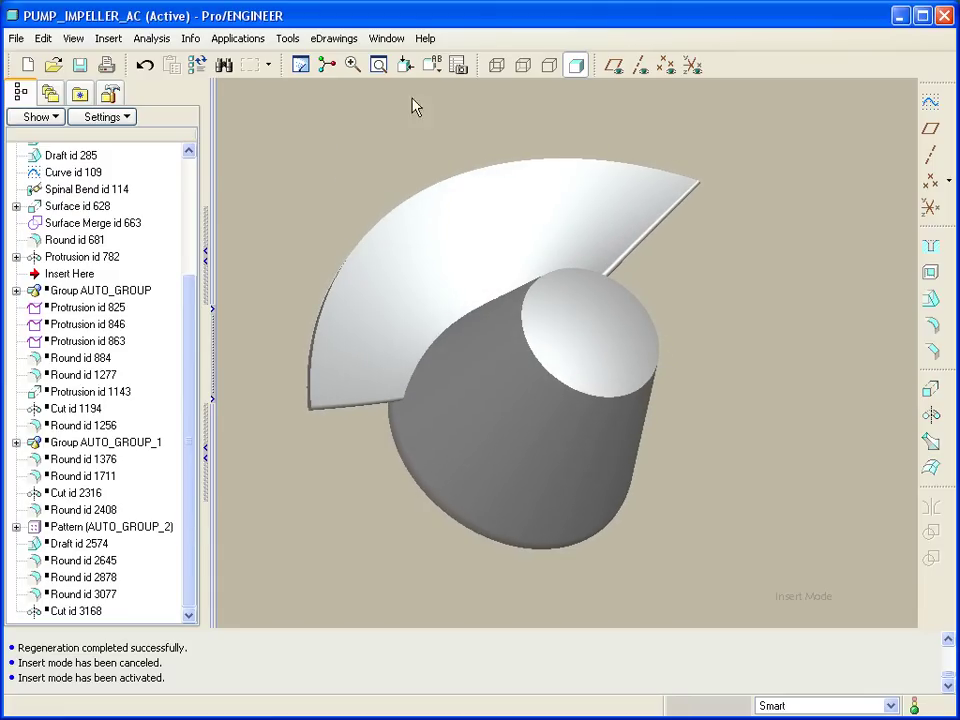
pyautogui.click(614, 66)
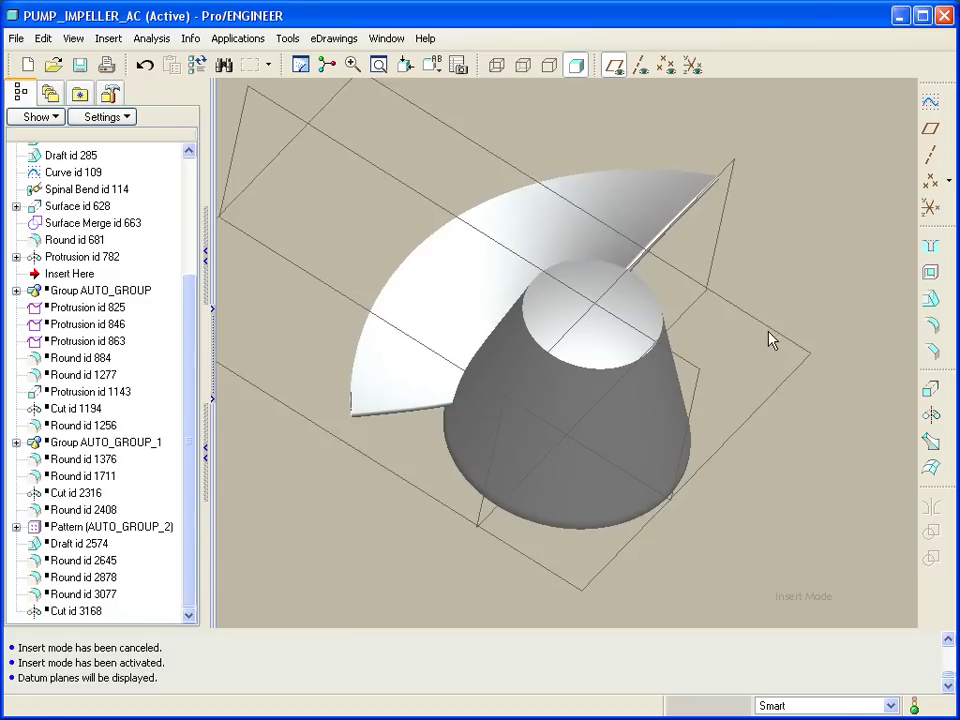
pyautogui.click(716, 338)
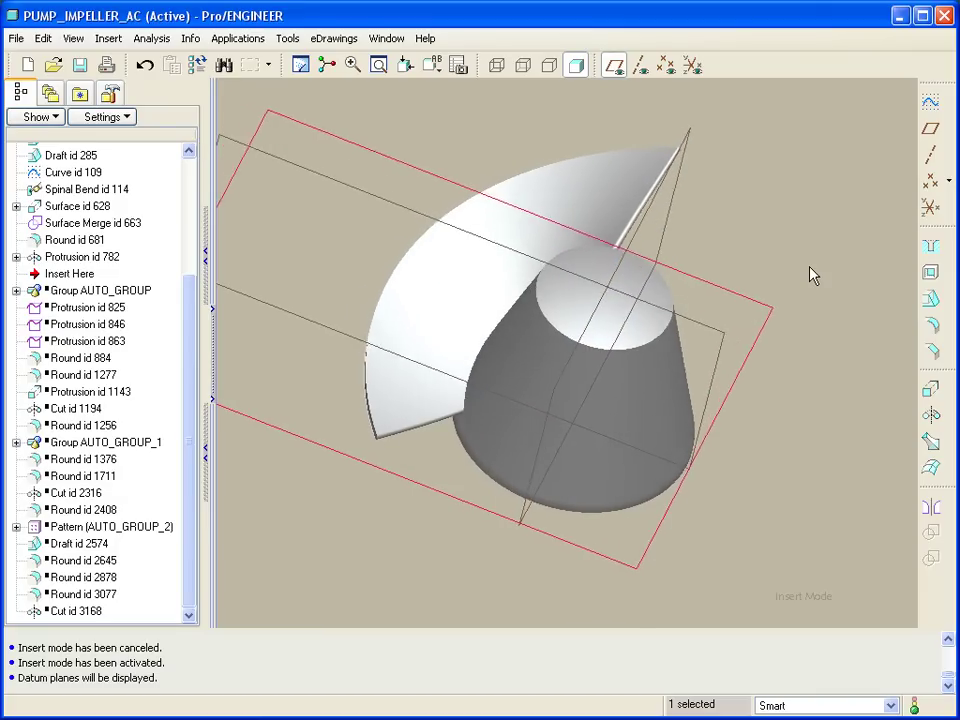
pyautogui.click(816, 242)
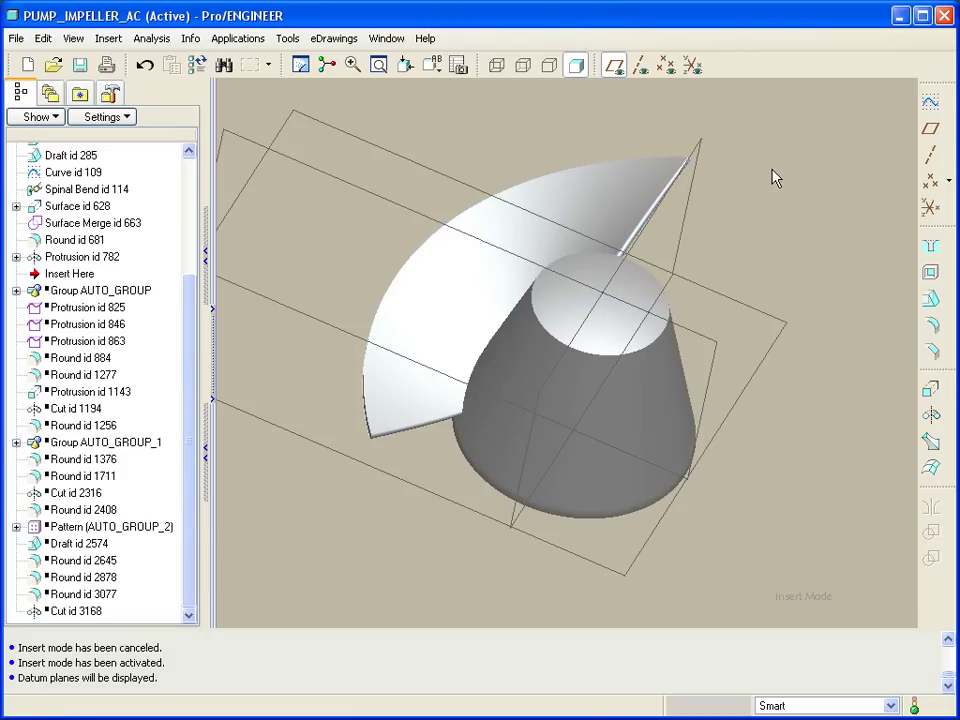
# Create a field datum point on the impeller blade's upper surface
pyautogui.click(930, 182)
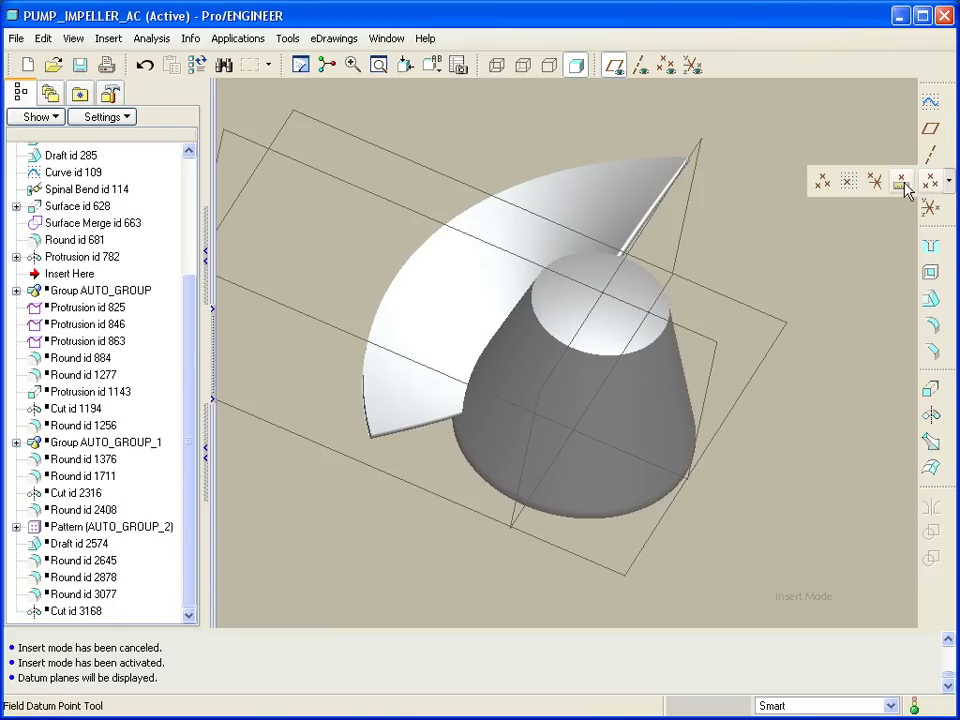
pyautogui.click(902, 183)
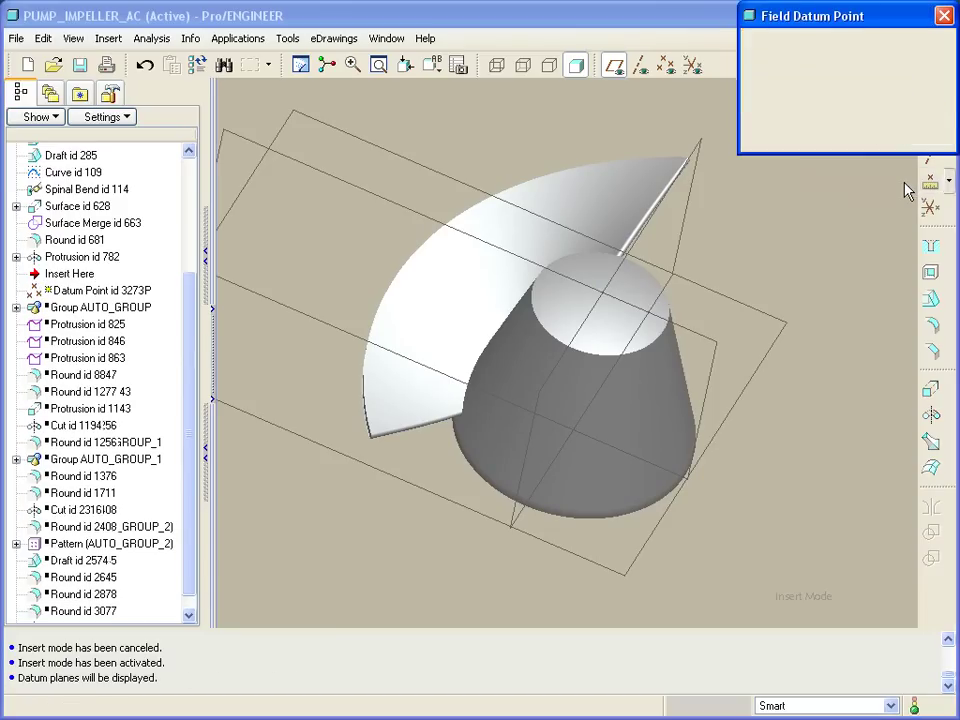
pyautogui.click(573, 208)
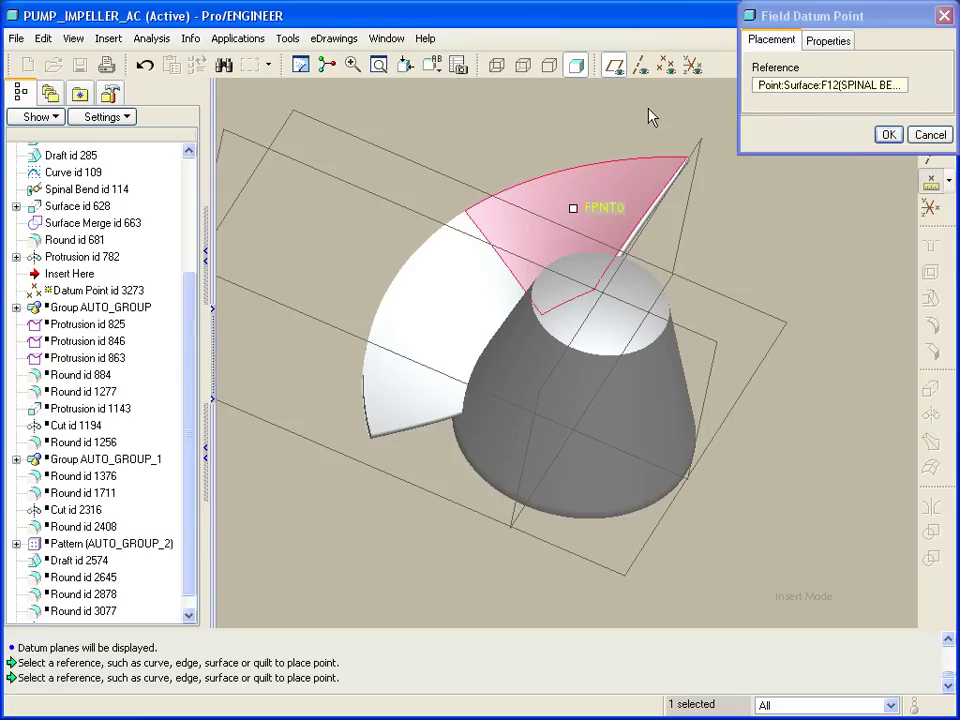
pyautogui.click(887, 134)
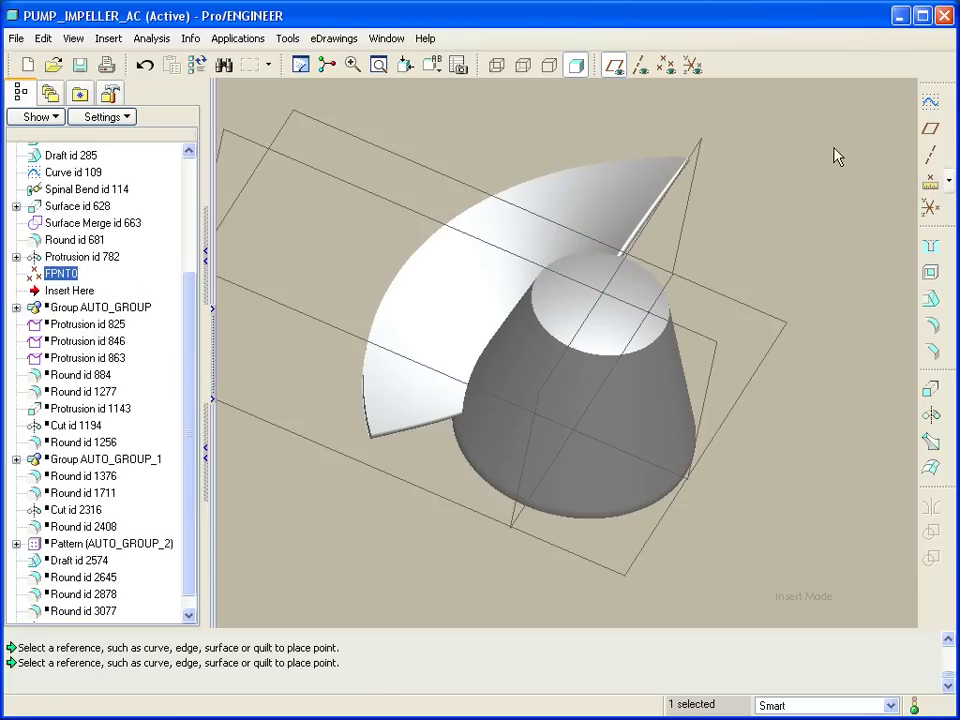
# Display datum points and axes, and create a datum axis through the field point, normal to the blade surface
pyautogui.click(666, 66)
pyautogui.moveTo(660, 110)
pyautogui.mouseDown(button='middle')
pyautogui.moveTo(621, 176)
pyautogui.moveTo(671, 111)
pyautogui.mouseUp(button='middle')
pyautogui.click(641, 68)
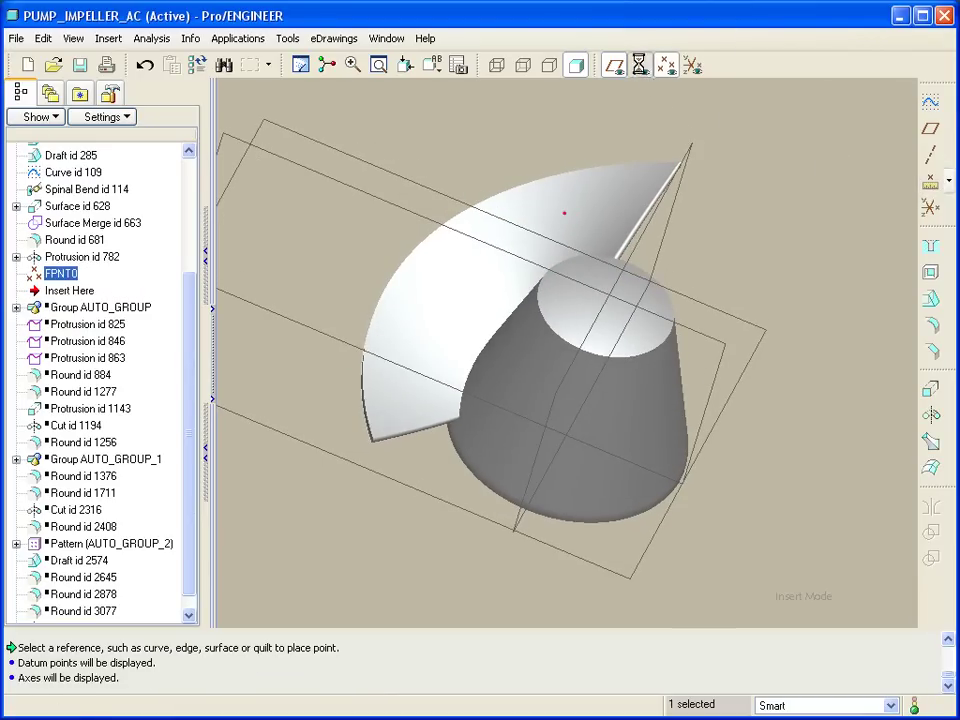
pyautogui.moveTo(754, 133); pyautogui.dragTo(879, 165, button='middle')
pyautogui.click(933, 156)
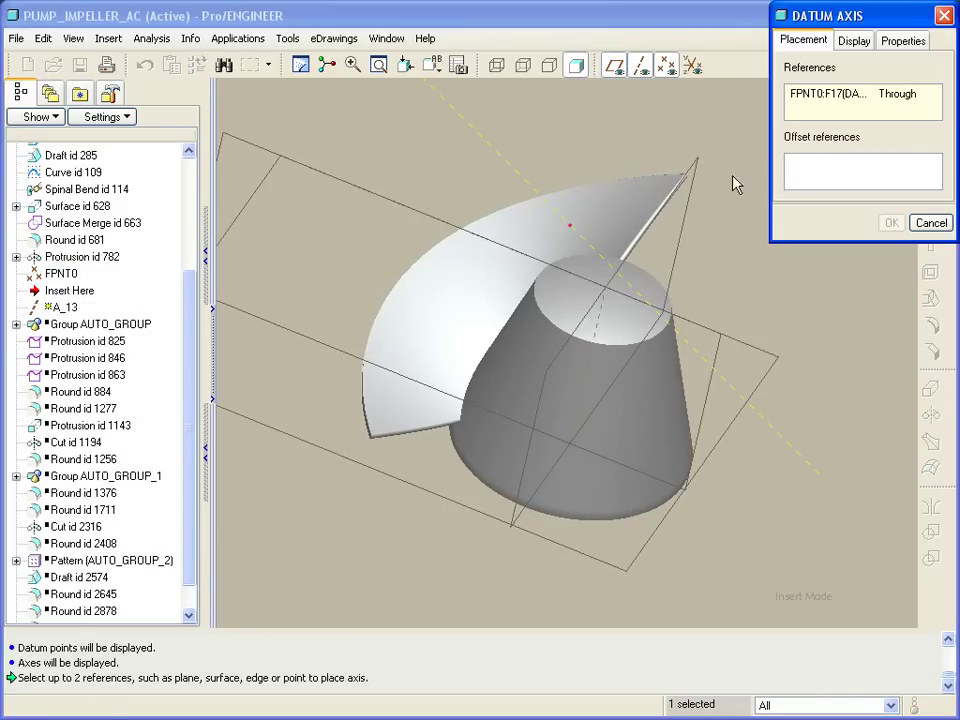
pyautogui.keyDown('ctrl'); pyautogui.click(606, 212); pyautogui.keyUp('ctrl')
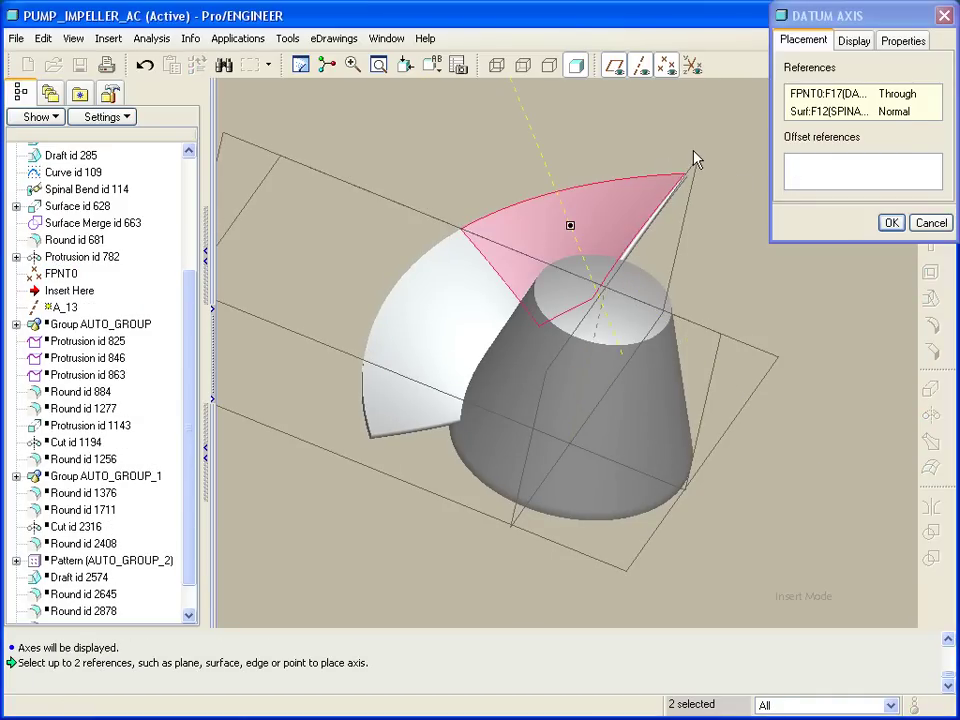
pyautogui.middleClick(697, 160)
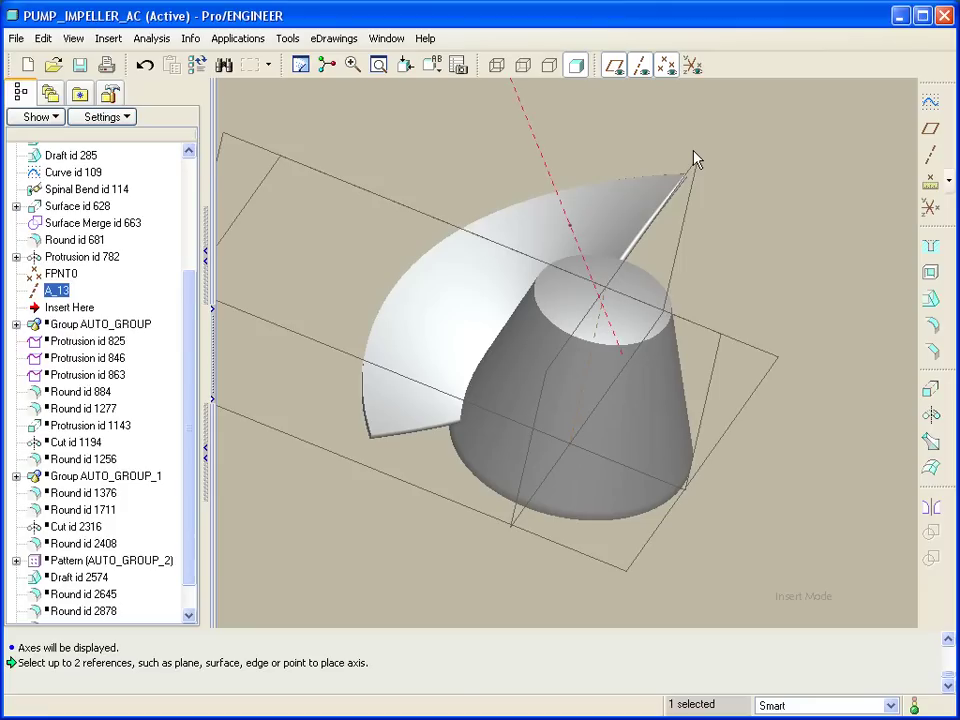
pyautogui.click(726, 148)
pyautogui.moveTo(726, 148); pyautogui.dragTo(728, 150, button='middle')
# Start a sketch feature and create a datum plane through the hub's central axis and the field point within it
pyautogui.click(930, 101)
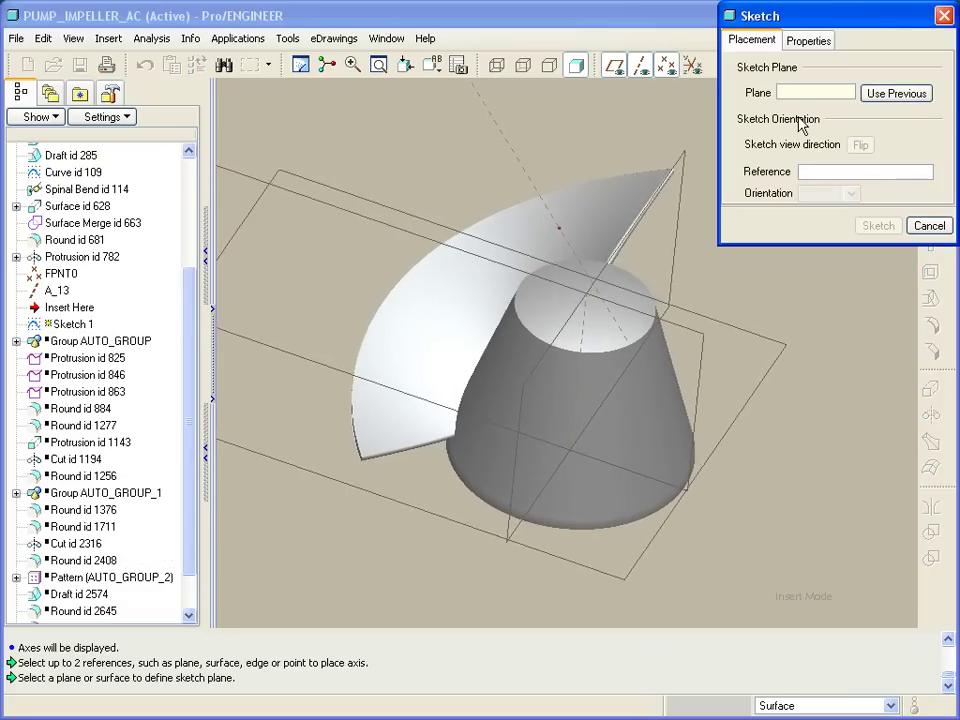
pyautogui.moveTo(800, 16); pyautogui.dragTo(804, 361)
pyautogui.click(929, 128)
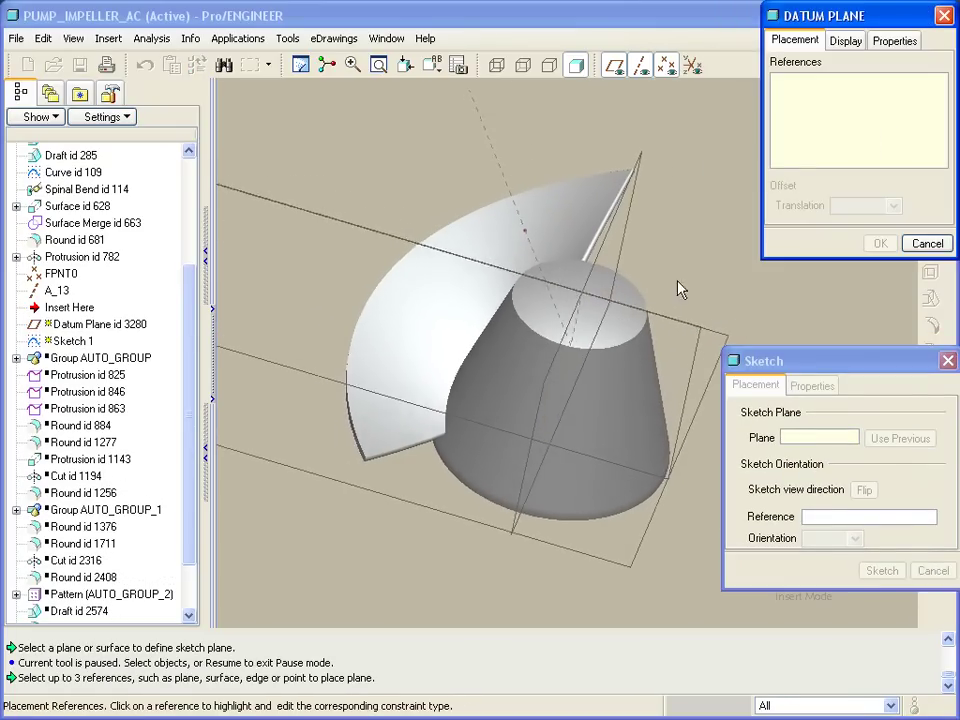
pyautogui.click(581, 326)
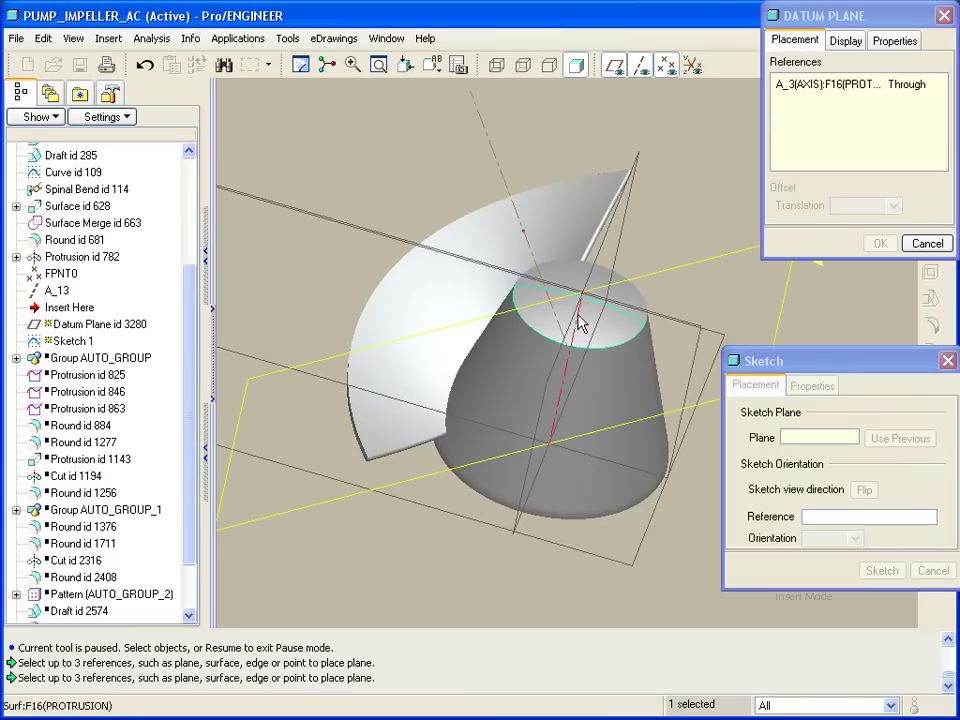
pyautogui.keyDown('ctrl'); pyautogui.click(523, 232); pyautogui.keyUp('ctrl')
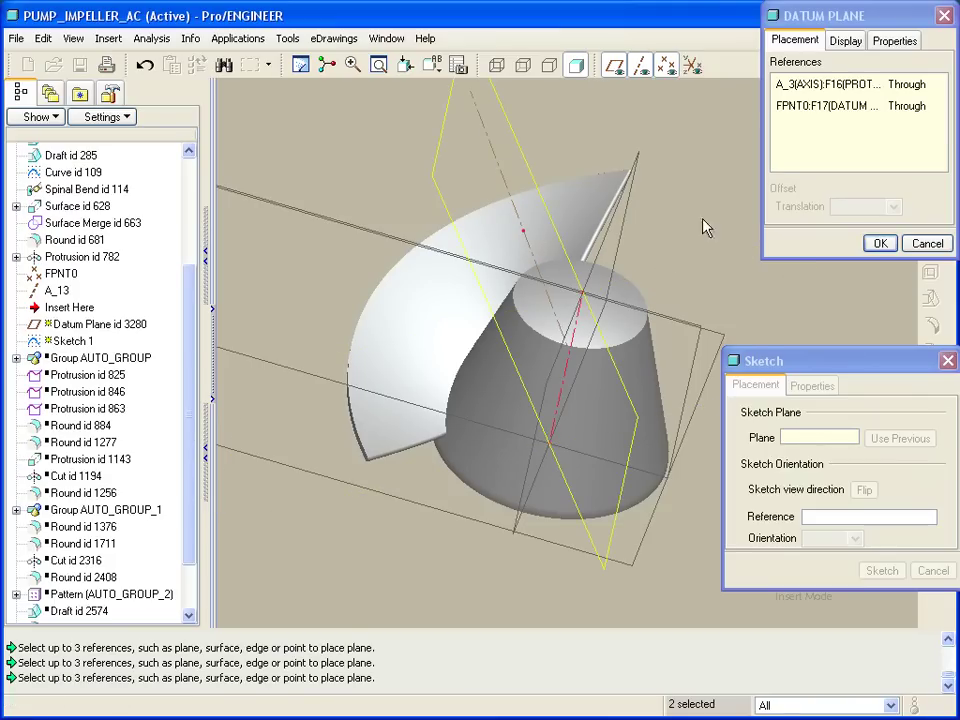
pyautogui.click(880, 244)
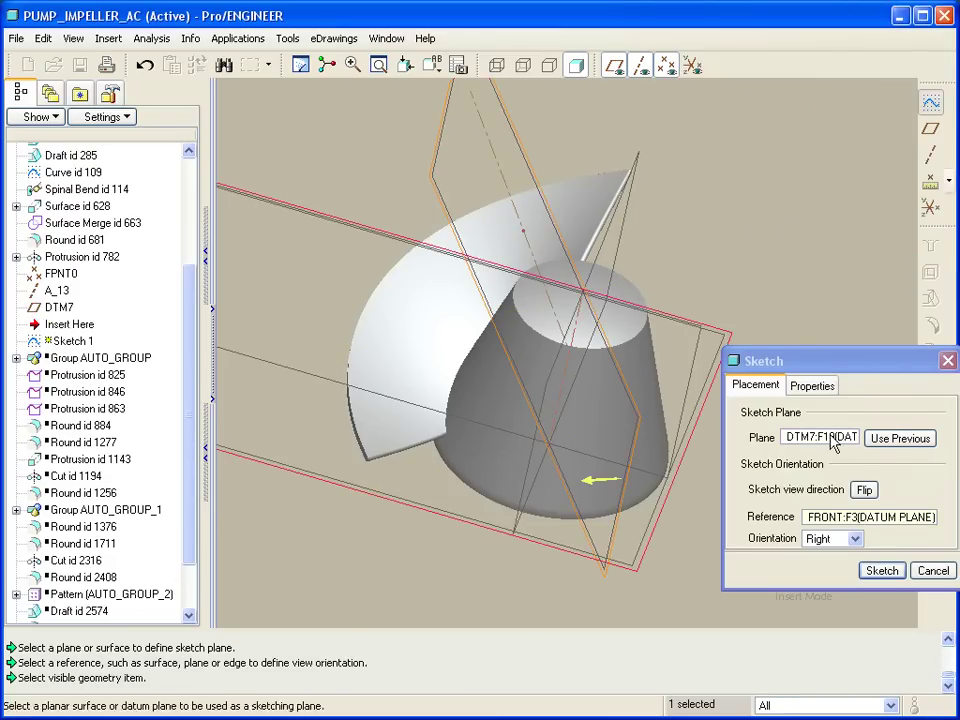
# Remove the datum plane through the hub axis from the sketch plane reference
pyautogui.click(820, 437)
pyautogui.rightClick(836, 440)
pyautogui.click(862, 446)
# Create a sketch plane through field point FPNT0, normal to both the FRONT plane and DTM7
pyautogui.click(930, 128)
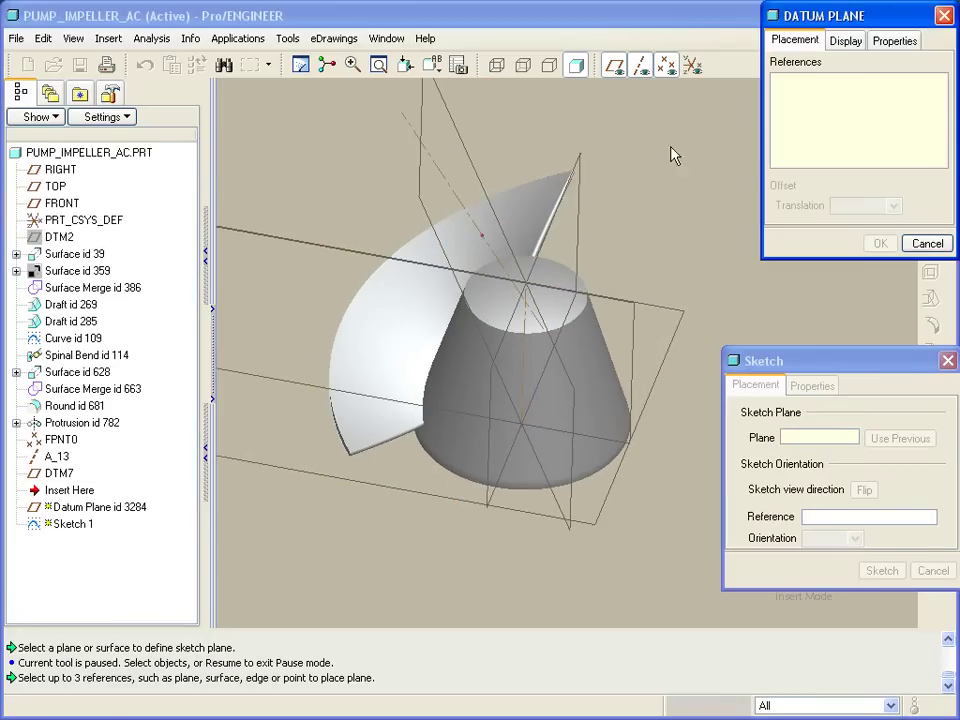
pyautogui.click(459, 133)
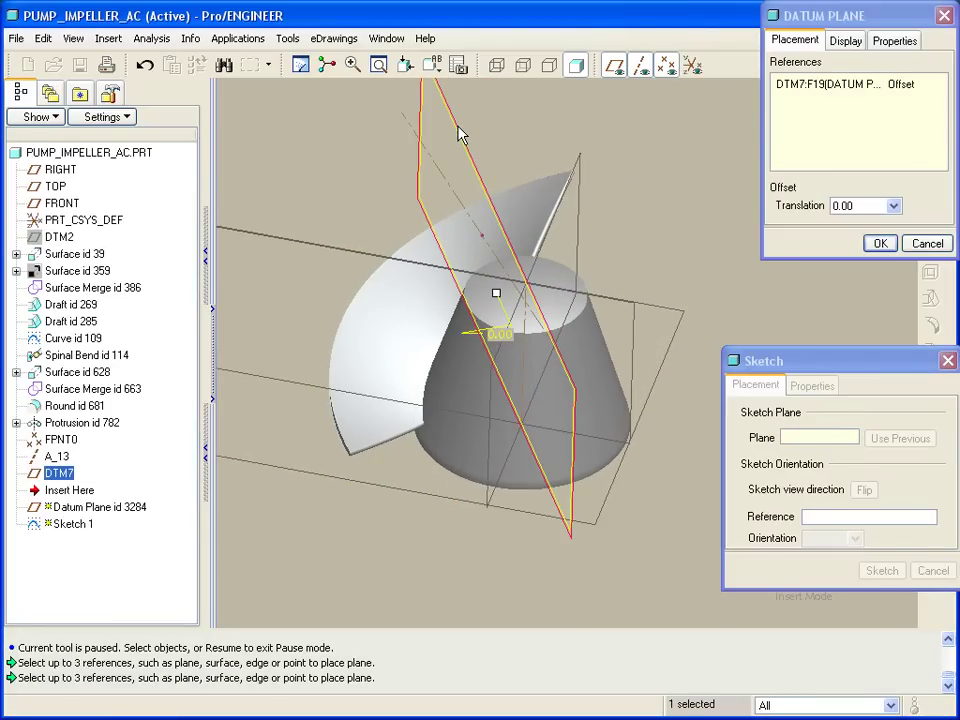
pyautogui.keyDown('ctrl'); pyautogui.click(483, 238); pyautogui.keyUp('ctrl')
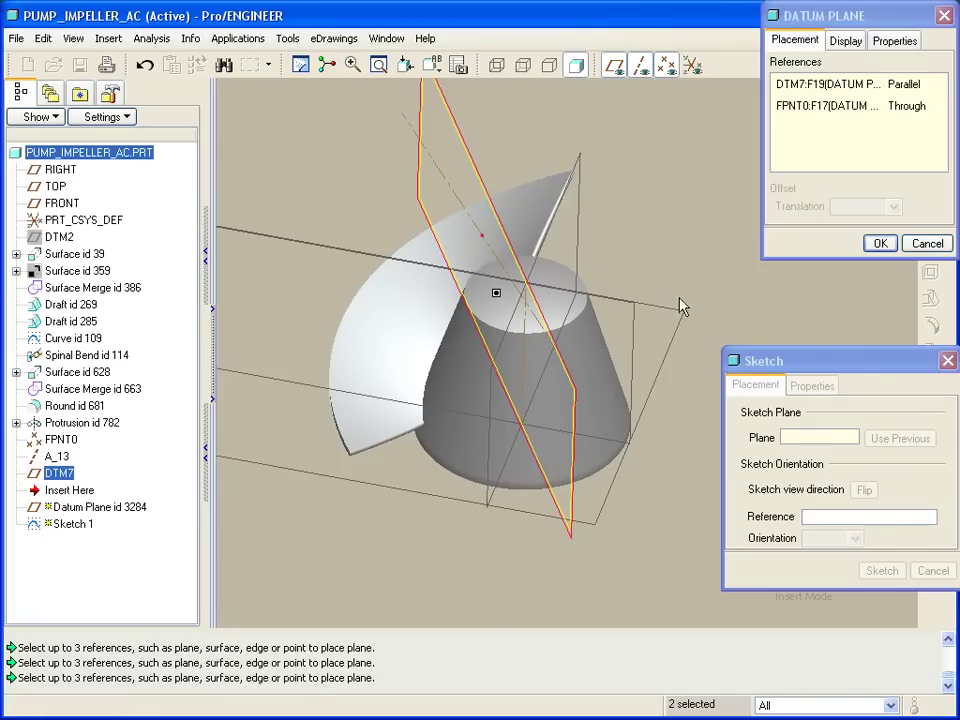
pyautogui.click(668, 357)
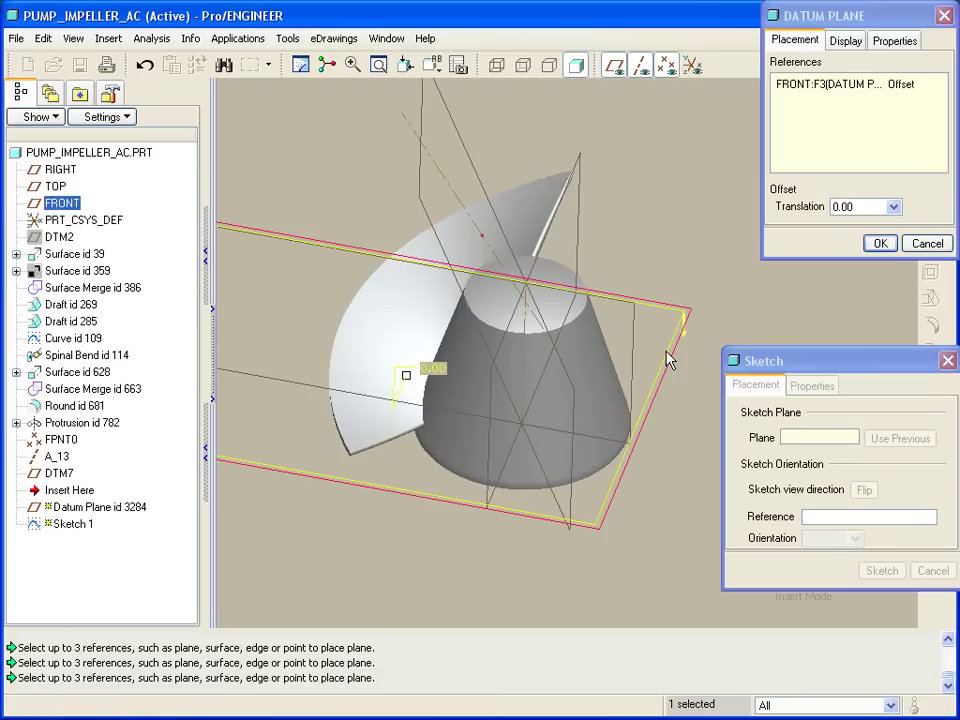
pyautogui.keyDown('ctrl'); pyautogui.click(482, 237); pyautogui.keyUp('ctrl')
pyautogui.click(905, 84)
pyautogui.click(912, 85)
pyautogui.click(907, 114)
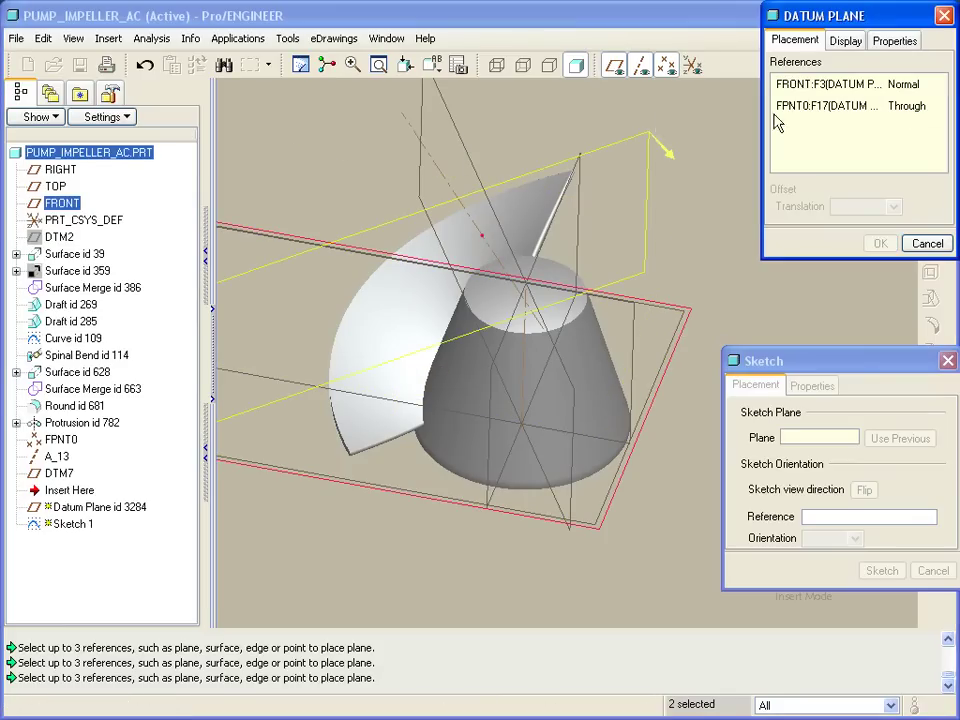
pyautogui.keyDown('ctrl'); pyautogui.click(475, 148); pyautogui.keyUp('ctrl')
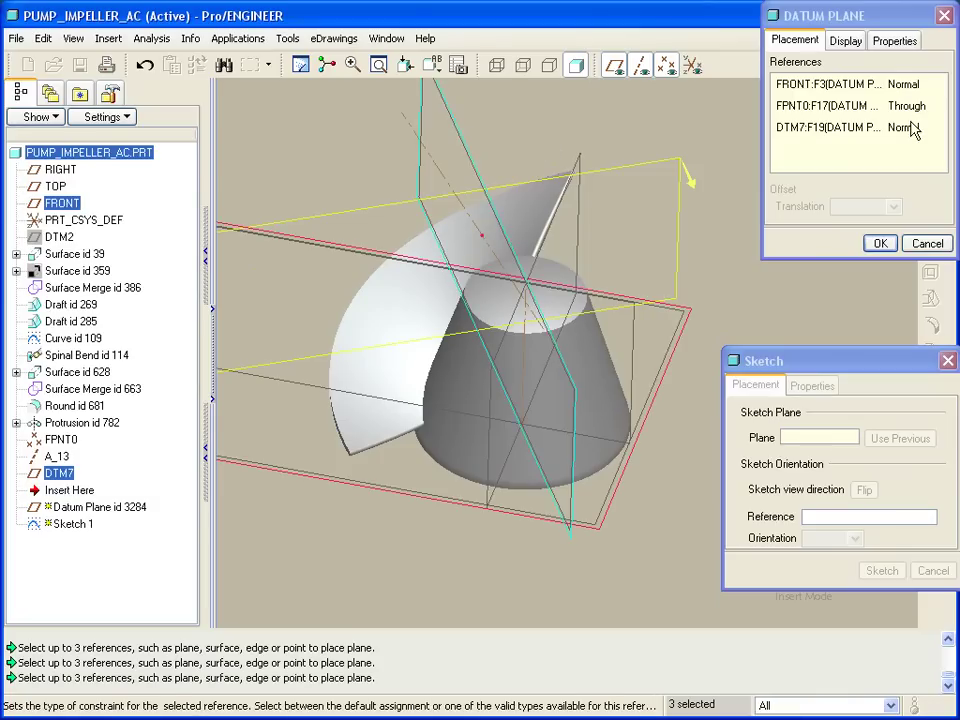
pyautogui.click(882, 245)
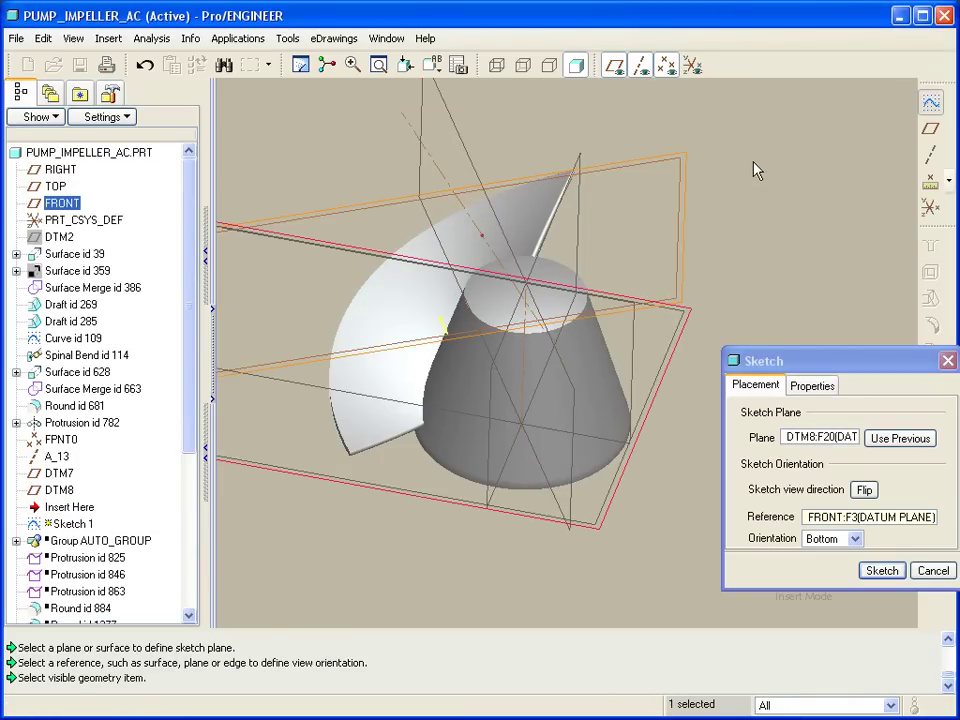
# Enter the sketch on the new plane with FRONT facing Bottom, and add datum axis A_13 as a sketch reference
pyautogui.click(882, 571)
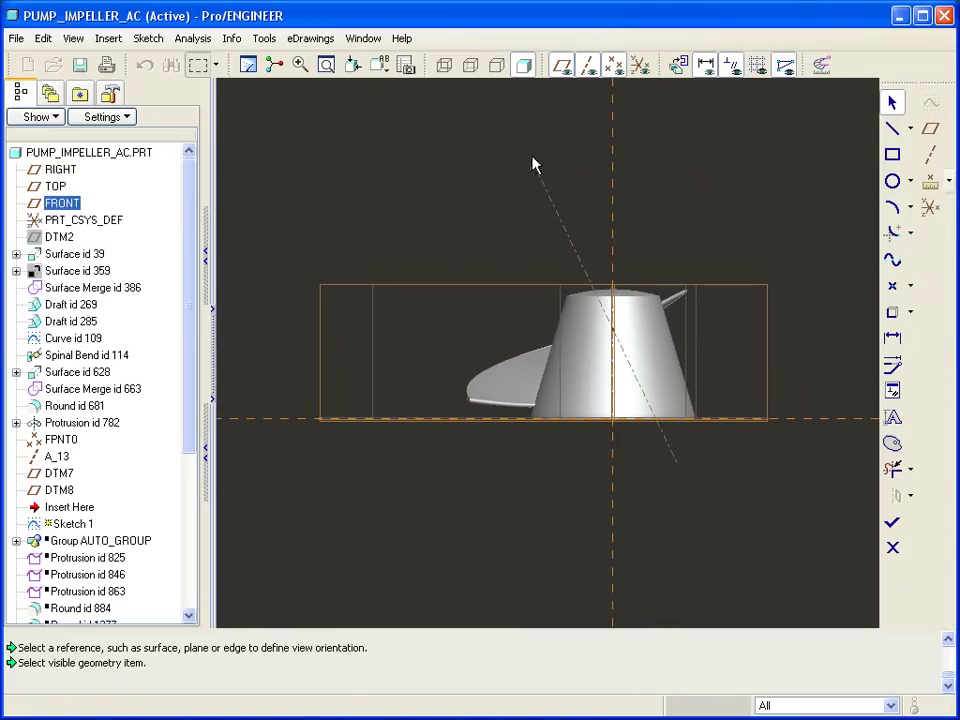
pyautogui.click(148, 38)
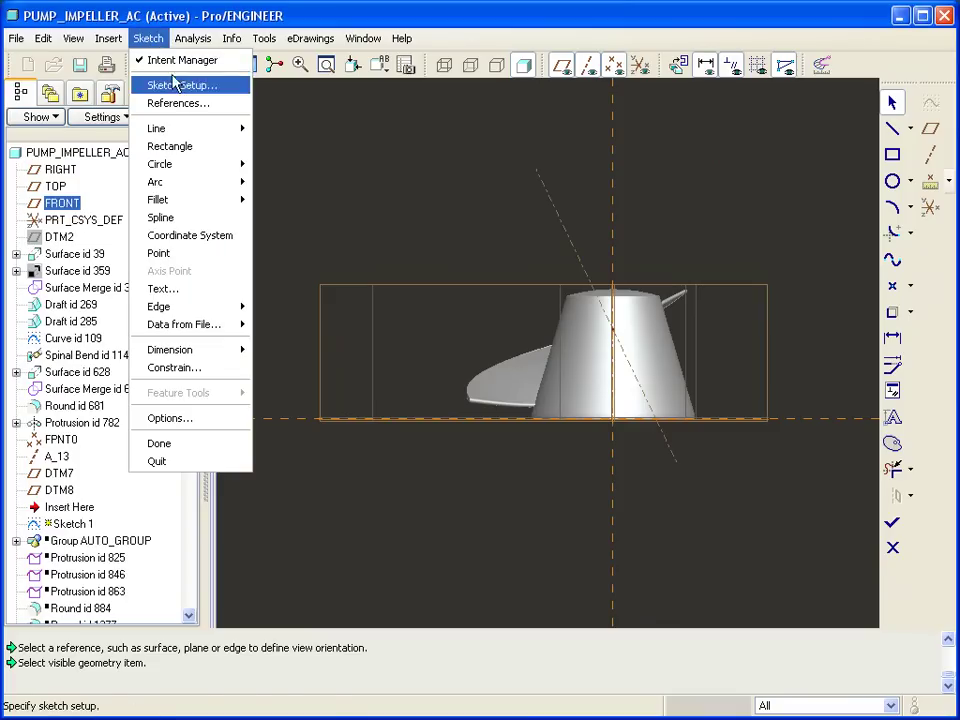
pyautogui.click(190, 103)
pyautogui.moveTo(512, 169)
pyautogui.mouseDown(button='middle')
pyautogui.moveTo(549, 208)
pyautogui.moveTo(514, 184)
pyautogui.moveTo(529, 212)
pyautogui.mouseUp(button='middle')
pyautogui.click(512, 185)
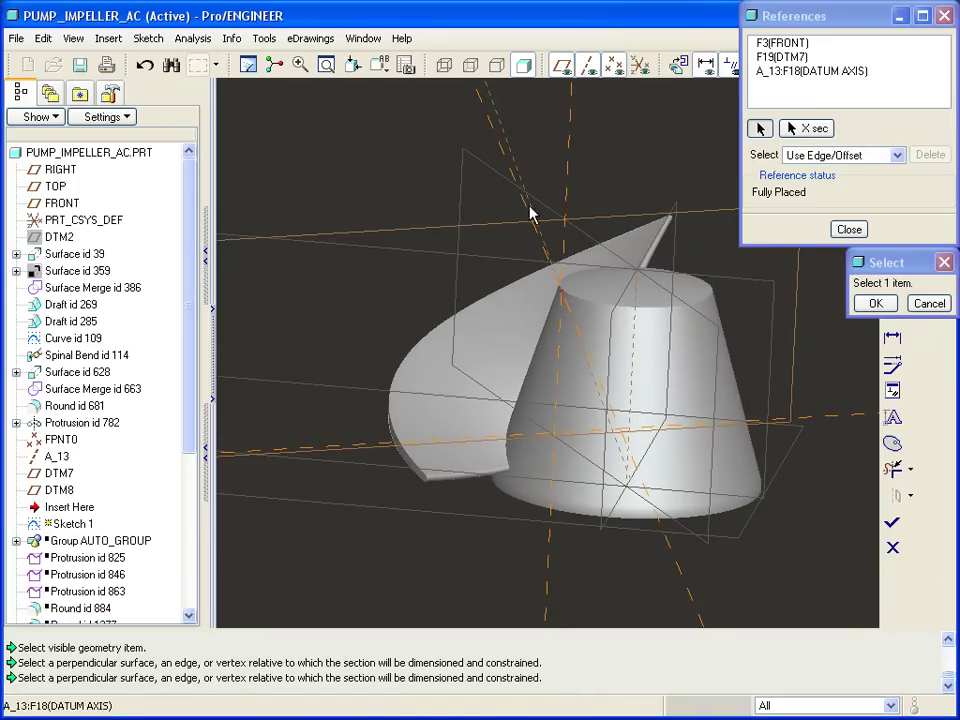
# Add field datum point FPNT0 as a sketch reference
pyautogui.rightClick(563, 297)
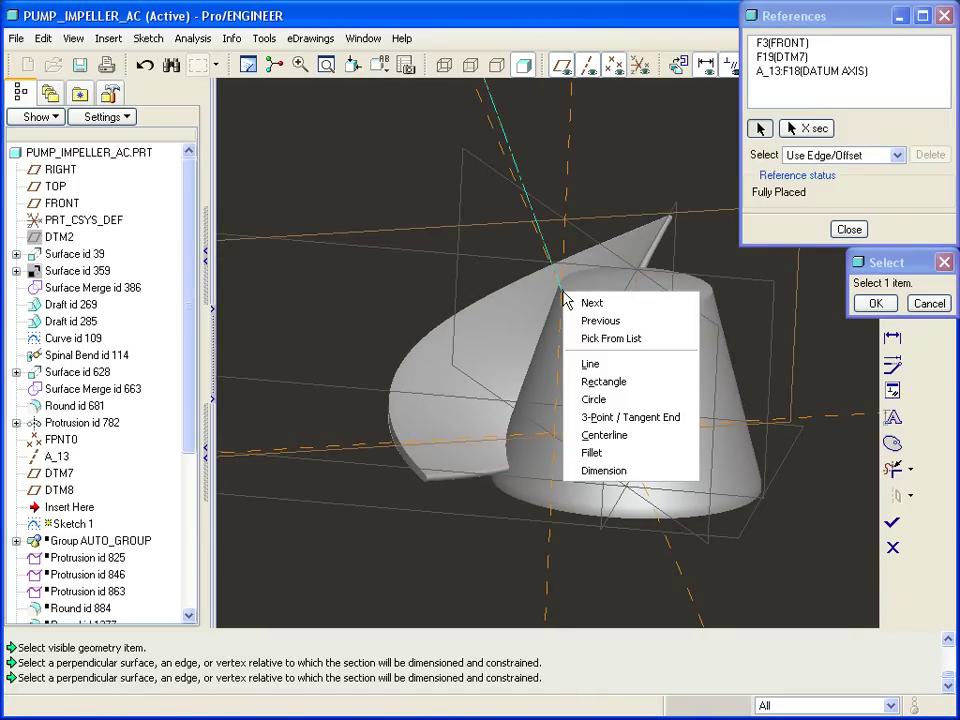
pyautogui.click(611, 338)
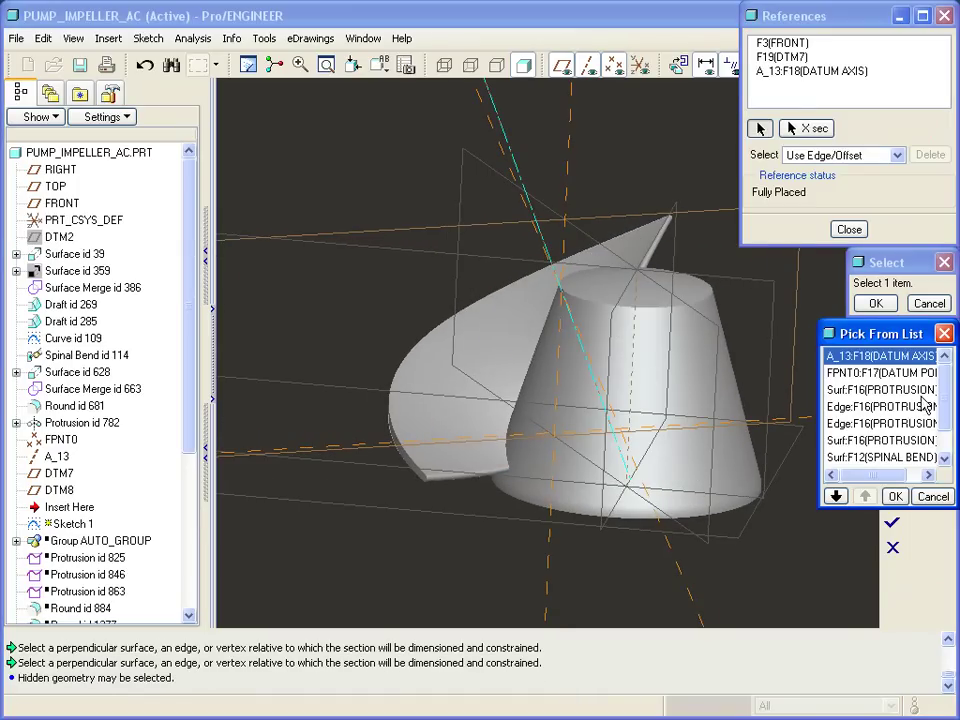
pyautogui.scroll(-3, 930, 410)
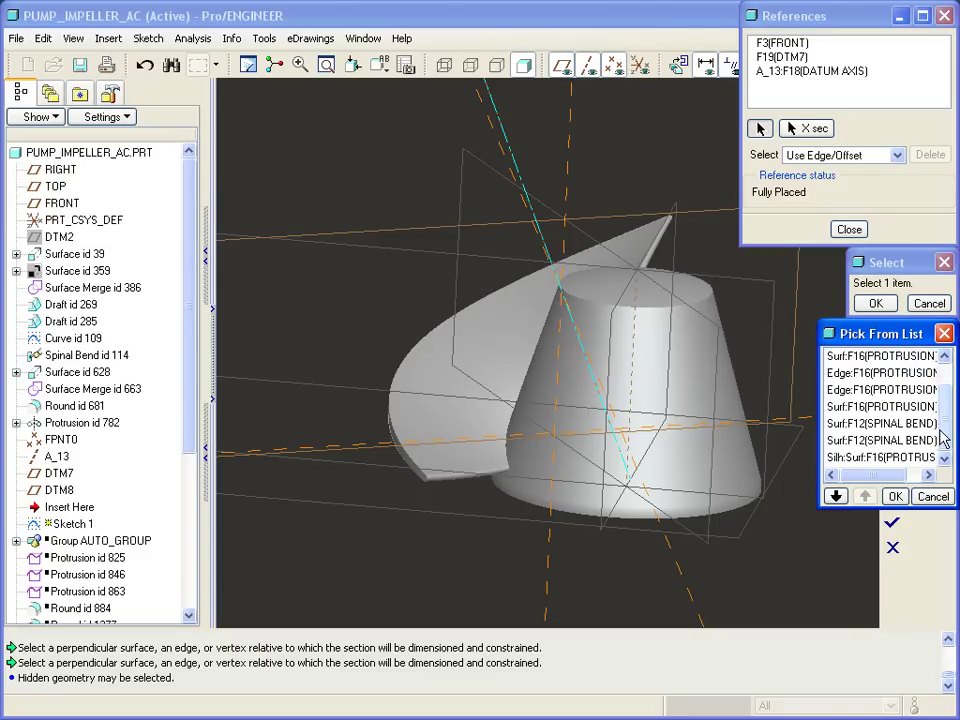
pyautogui.scroll(3, 940, 437)
pyautogui.press('Down')
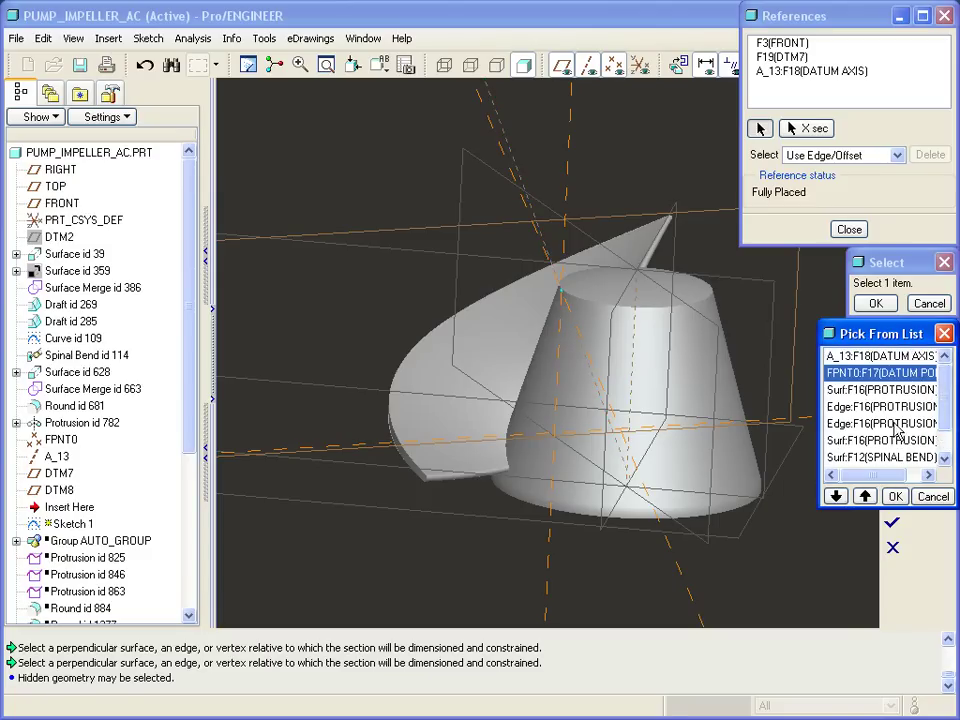
pyautogui.click(895, 496)
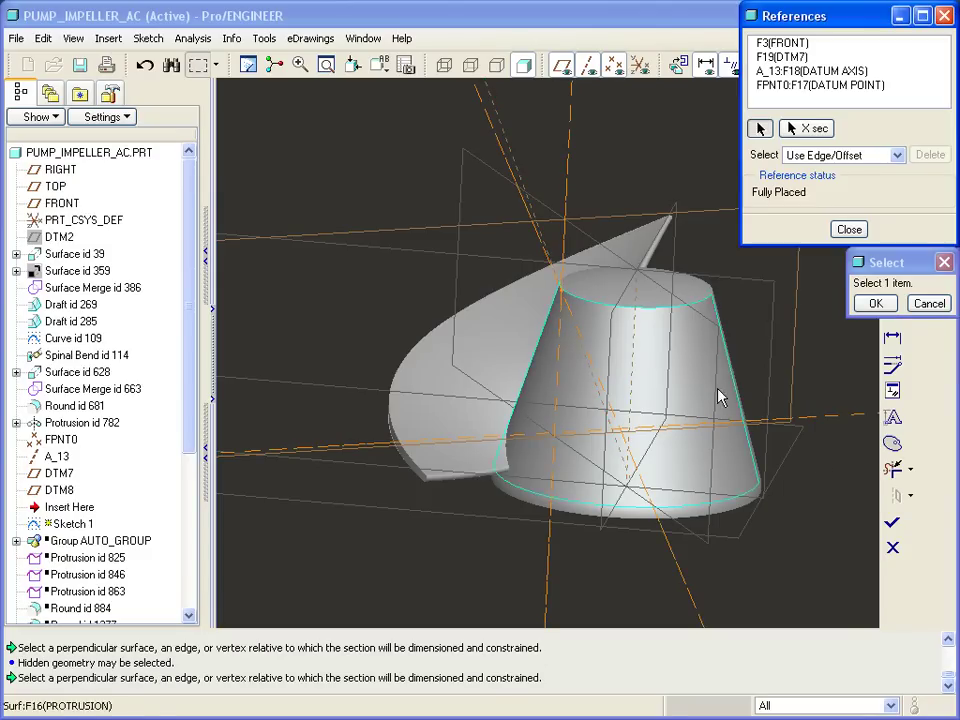
# Sketch a near-horizontal line about 37 long ending at field point FPNT0, and a second line from that point upward along axis A_13
pyautogui.click(850, 230)
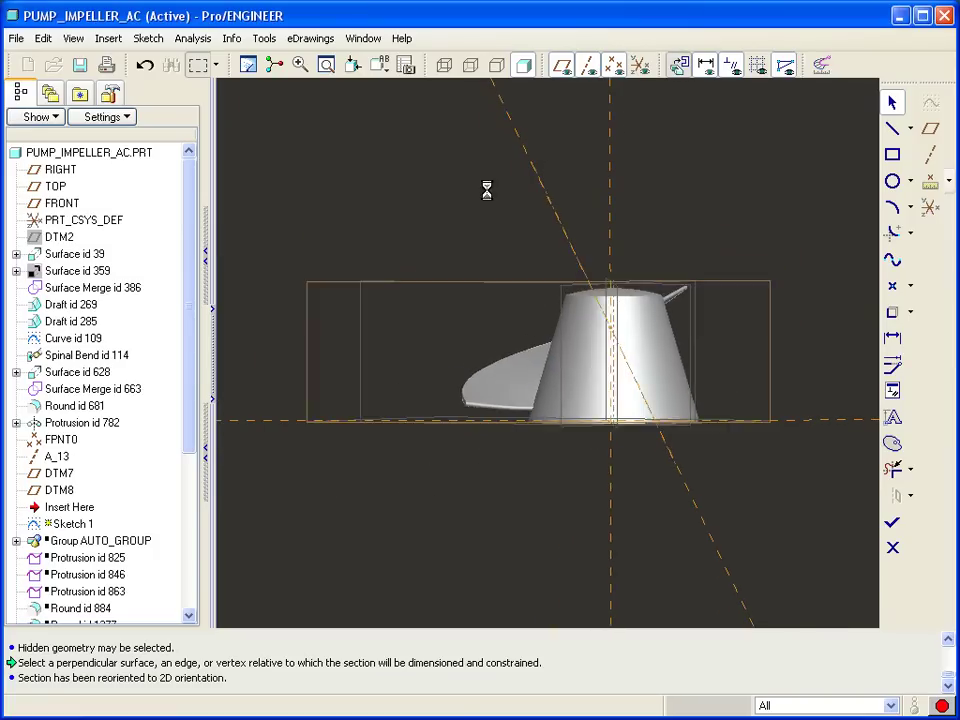
pyautogui.rightClick(657, 191)
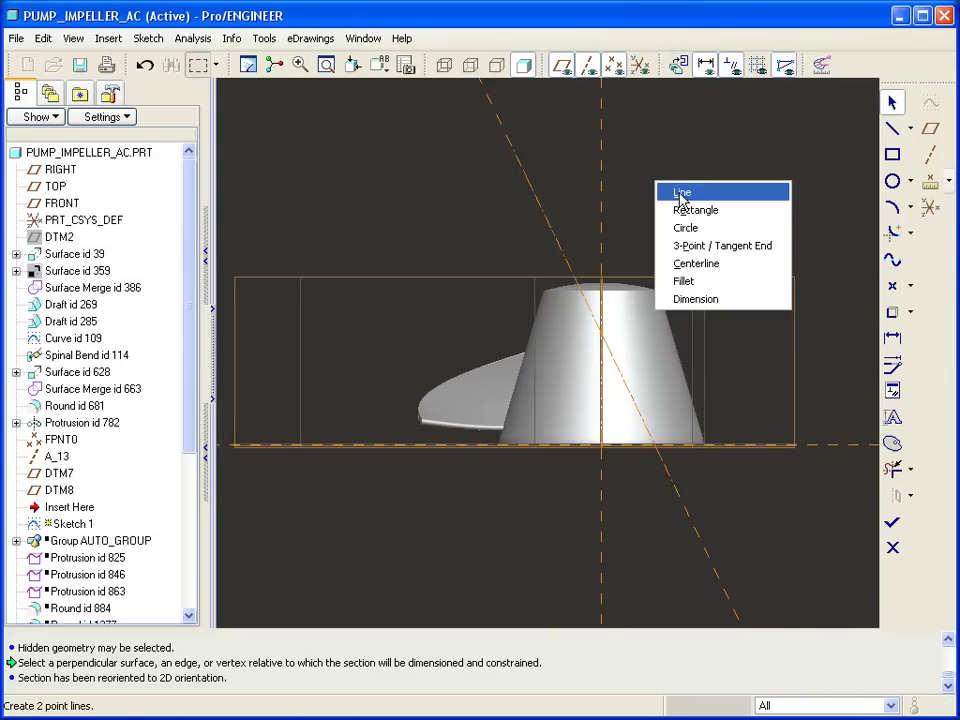
pyautogui.click(684, 193)
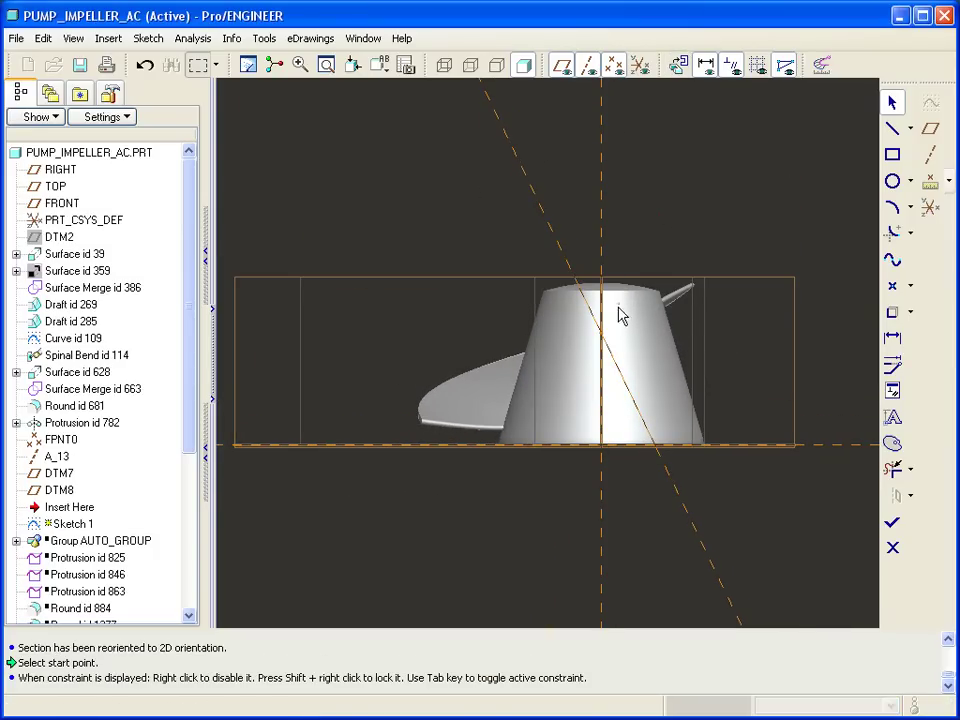
pyautogui.click(502, 331)
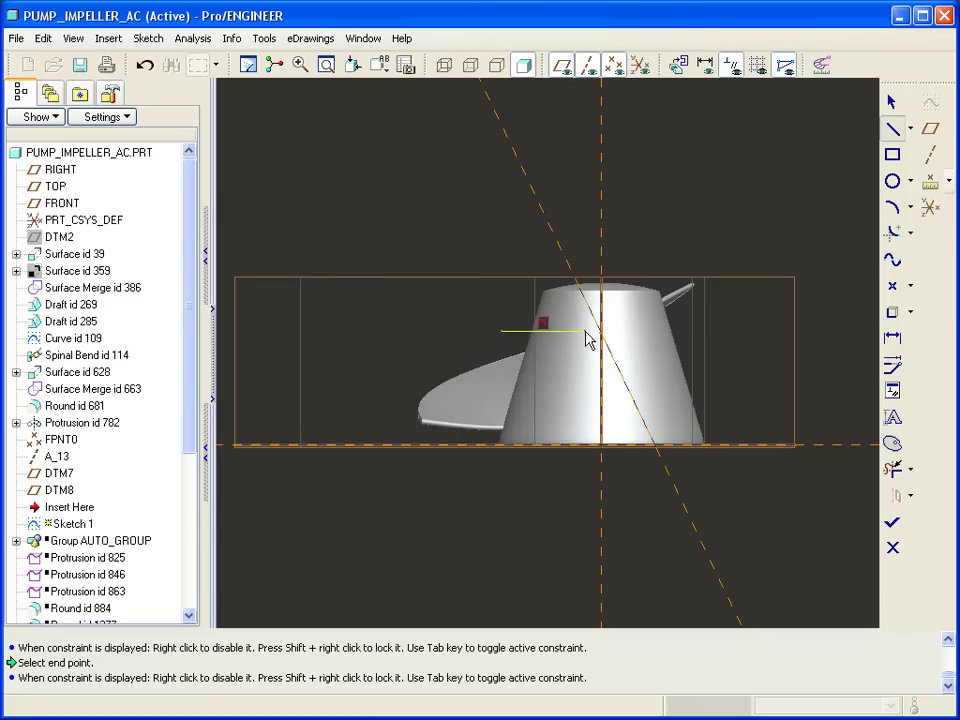
pyautogui.click(600, 331)
pyautogui.click(550, 226)
pyautogui.middleClick(582, 209)
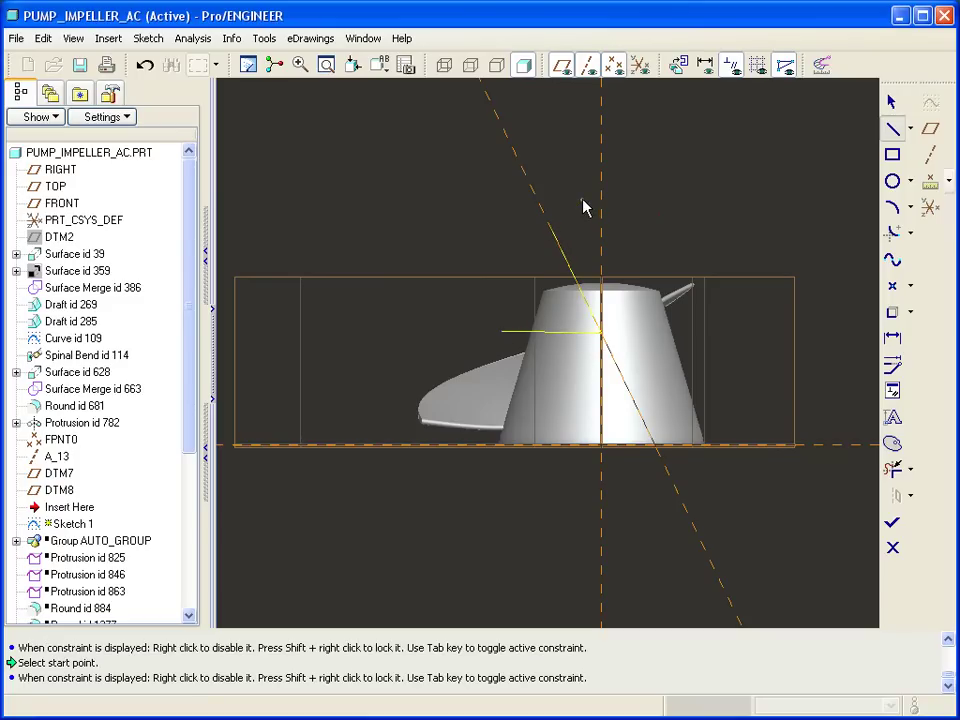
# Constrain the first line horizontal and both lines equal in length, and finish the sketch
pyautogui.click(892, 390)
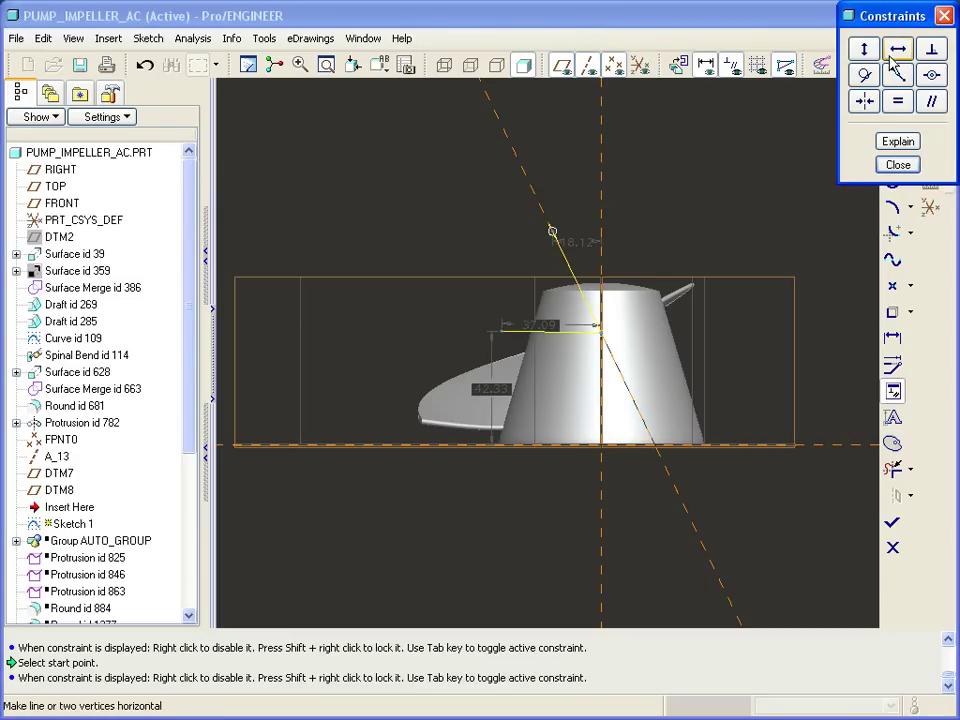
pyautogui.click(898, 49)
pyautogui.click(540, 330)
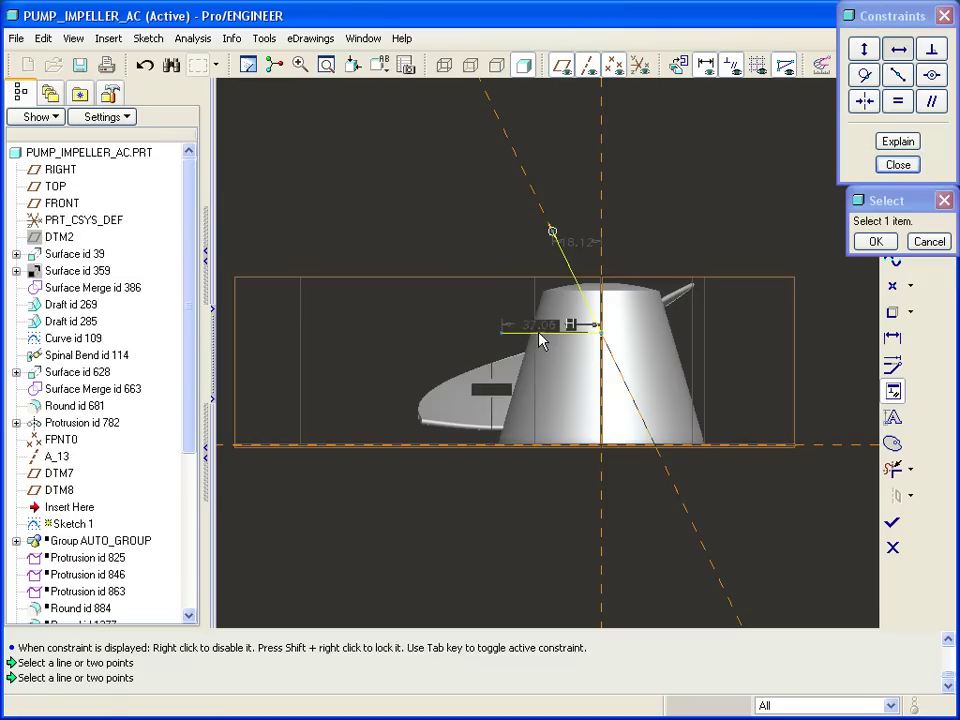
pyautogui.click(898, 100)
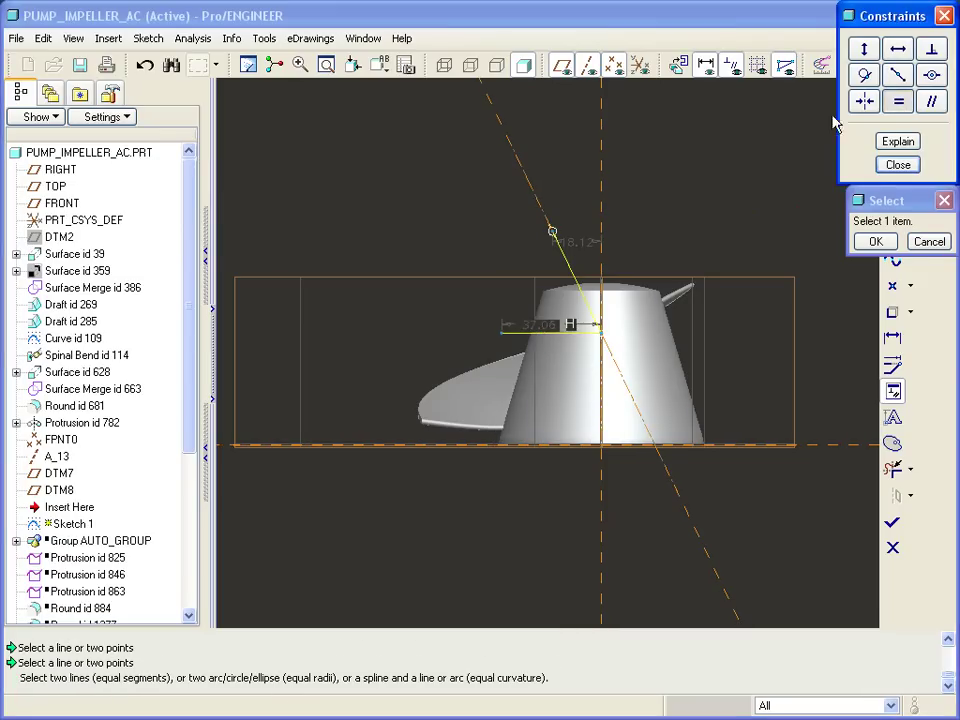
pyautogui.click(565, 260)
pyautogui.click(545, 336)
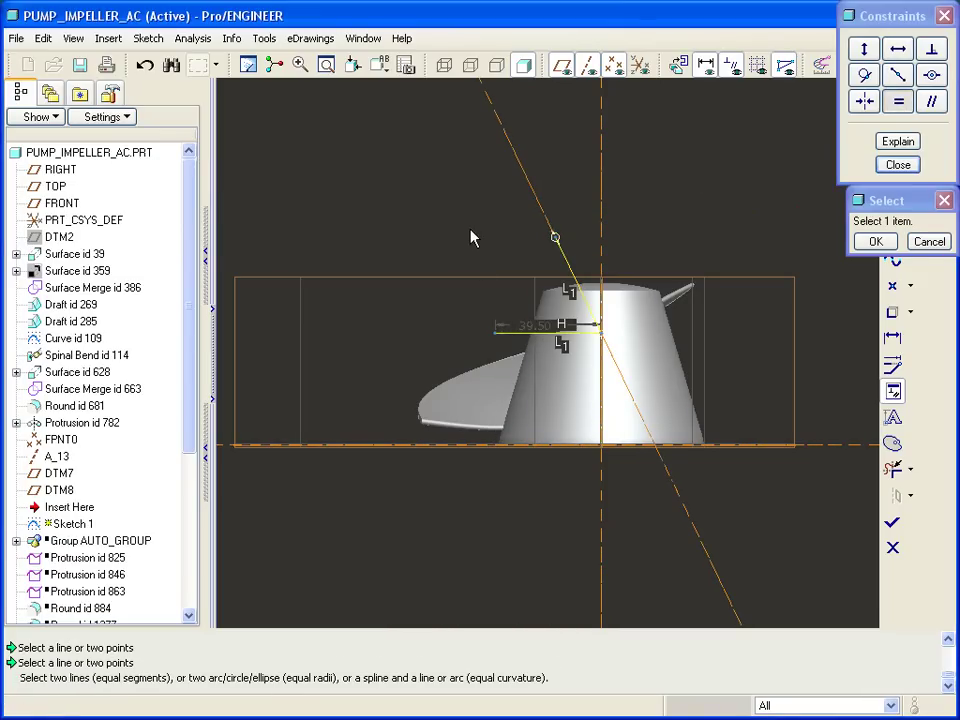
pyautogui.click(892, 522)
# Show the hidden curves layer 03___PRT_ALL_CURVES and reset the model to its default orientation
pyautogui.moveTo(686, 137); pyautogui.dragTo(300, 140, button='middle')
pyautogui.click(36, 117)
pyautogui.click(44, 141)
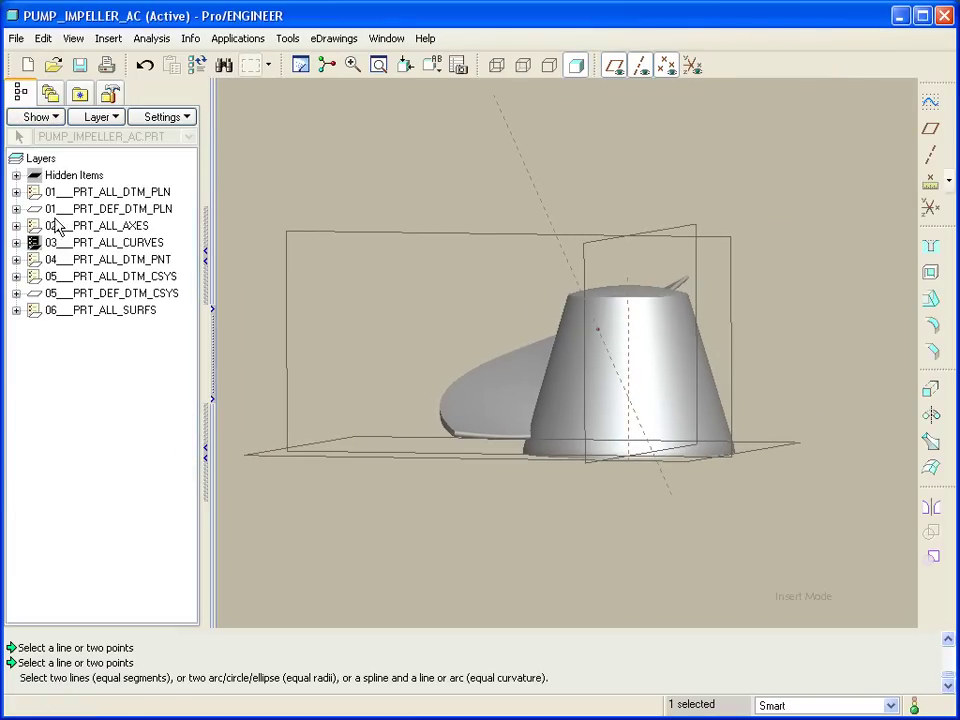
pyautogui.rightClick(100, 242)
pyautogui.click(108, 251)
pyautogui.hotkey('ctrl', 'd')
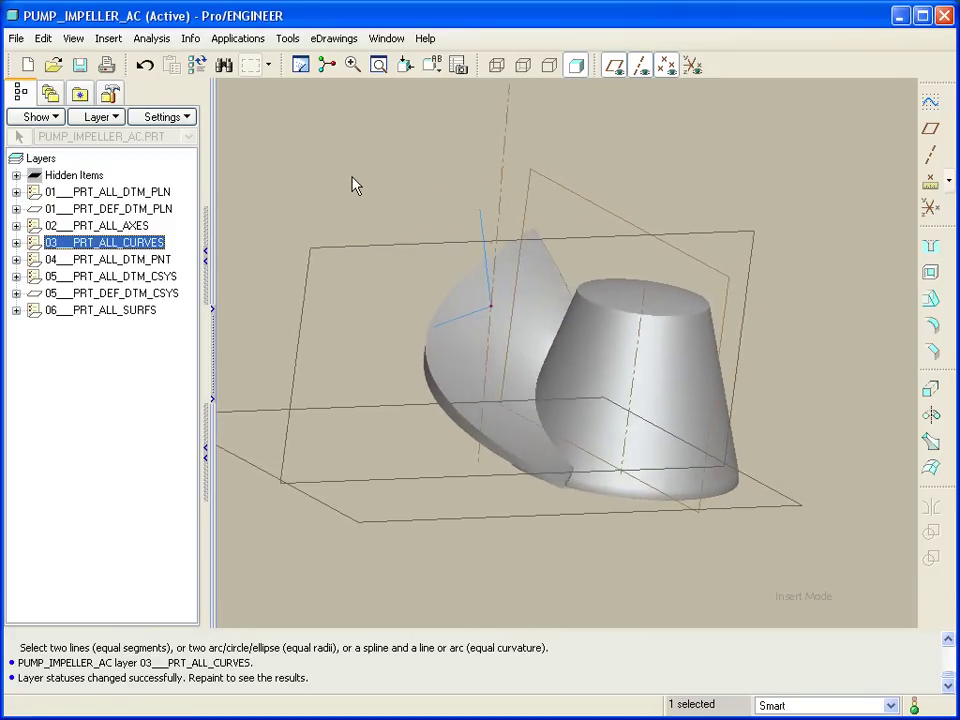
pyautogui.click(153, 38)
pyautogui.moveTo(170, 62)
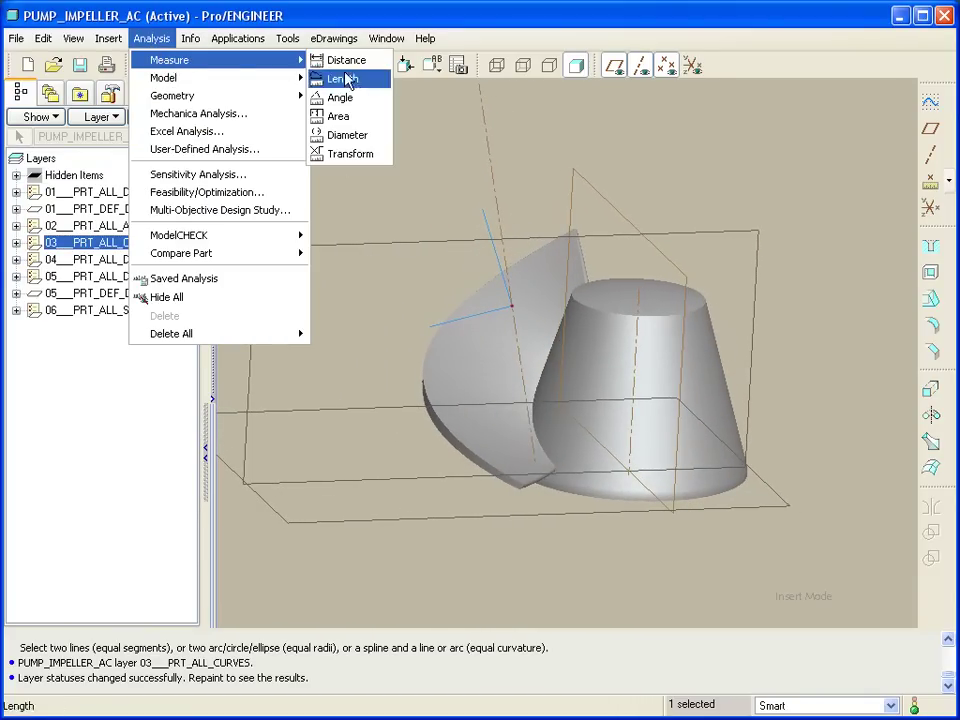
pyautogui.click(348, 117)
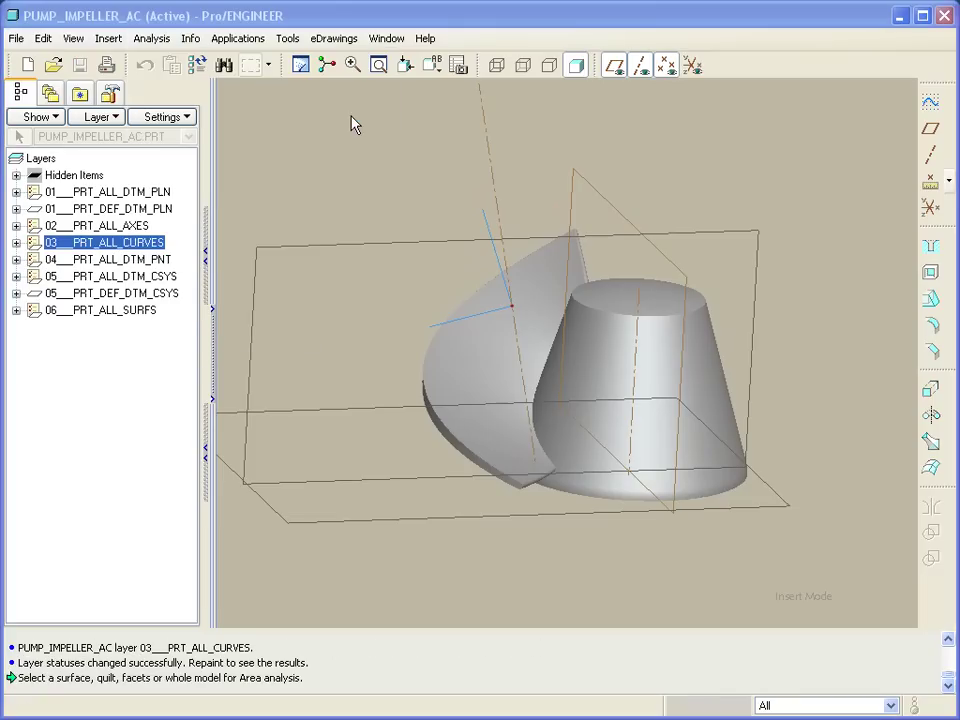
# Measure the angle between the two sketched lines that meet at the field point on the blade
pyautogui.click(153, 38)
pyautogui.moveTo(192, 62)
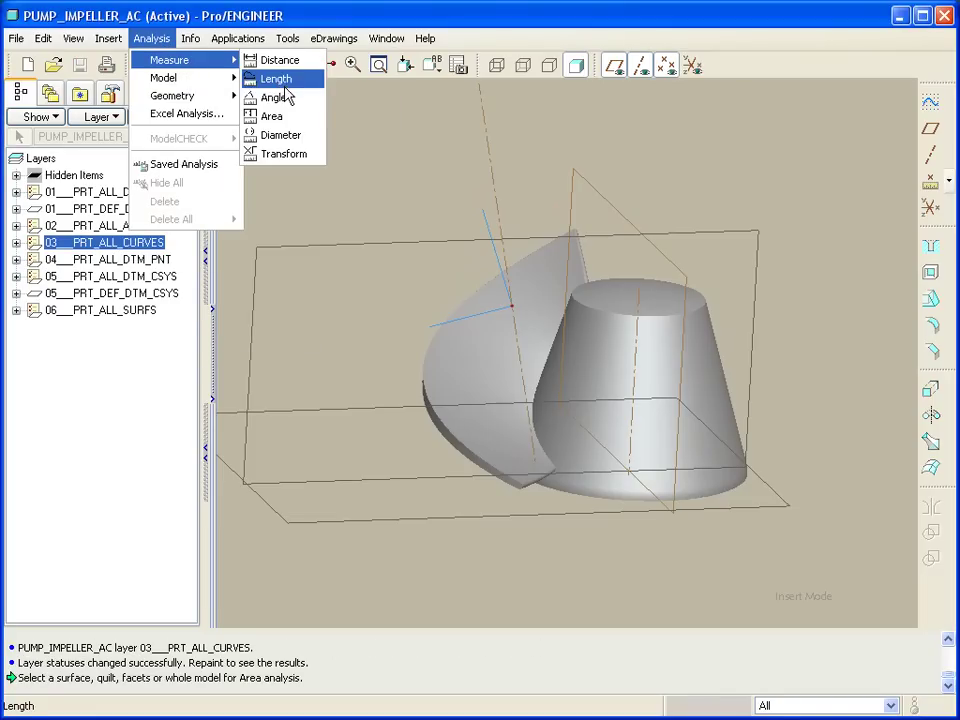
pyautogui.click(283, 96)
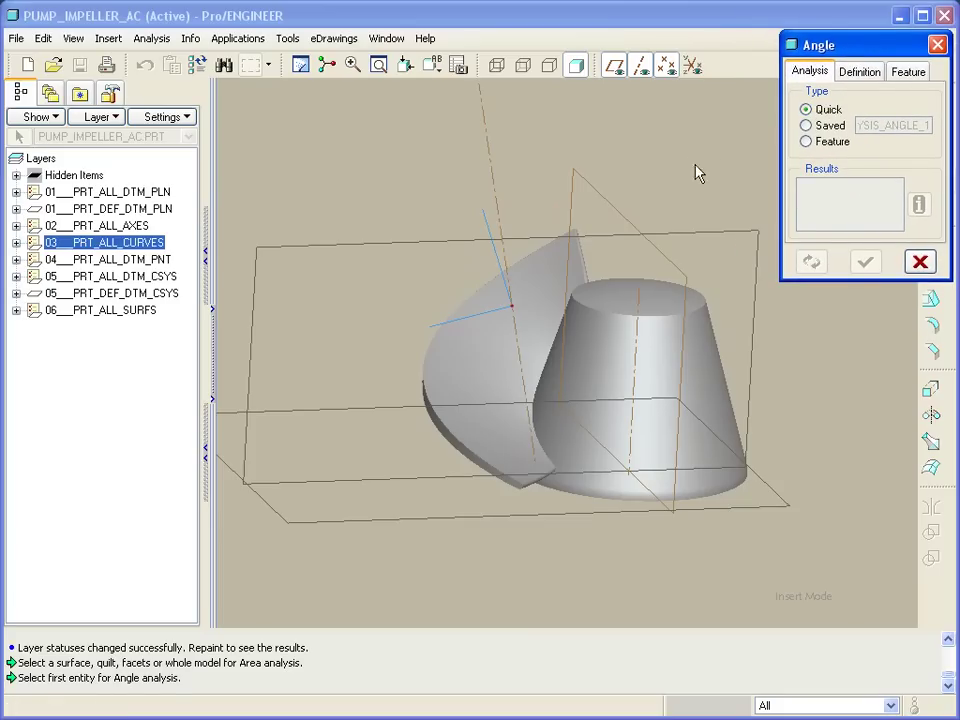
pyautogui.moveTo(654, 165); pyautogui.dragTo(566, 210, button='middle')
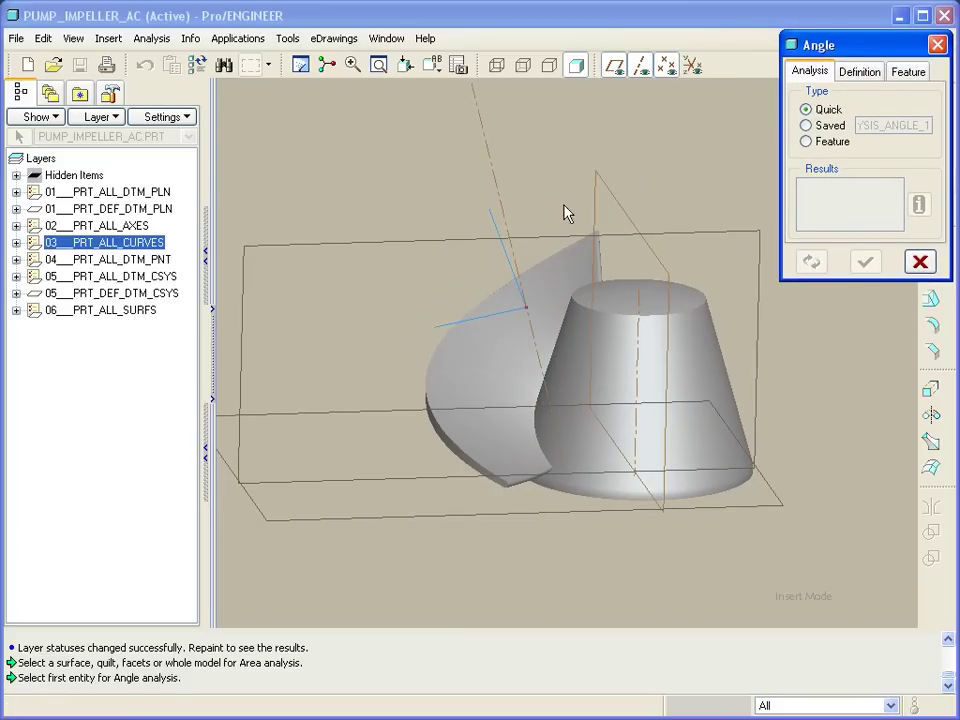
pyautogui.click(440, 328)
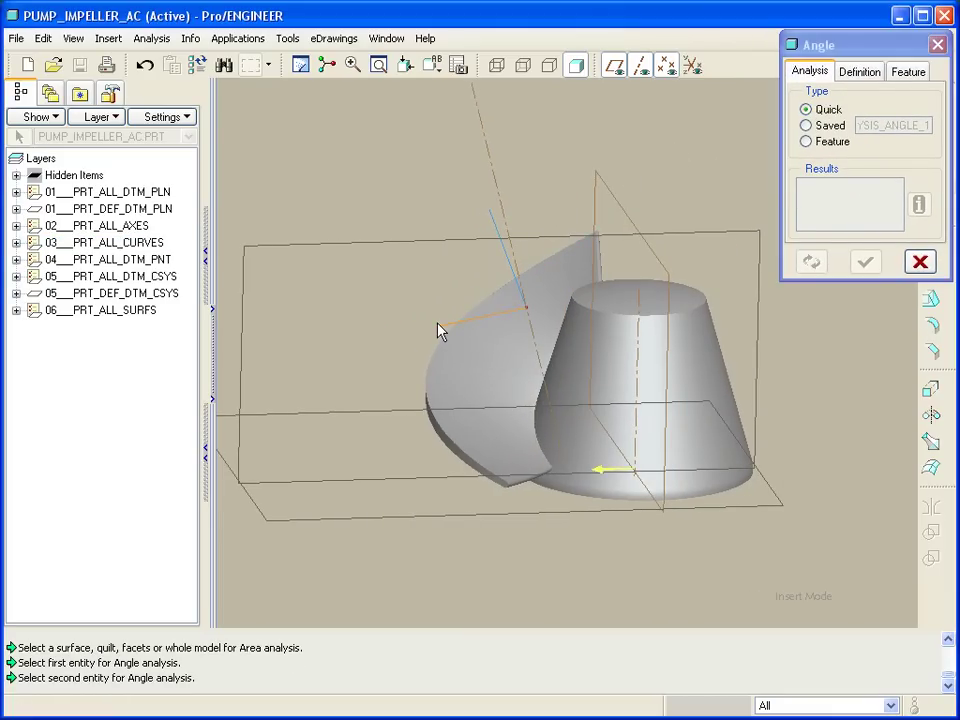
pyautogui.click(500, 239)
pyautogui.click(557, 308)
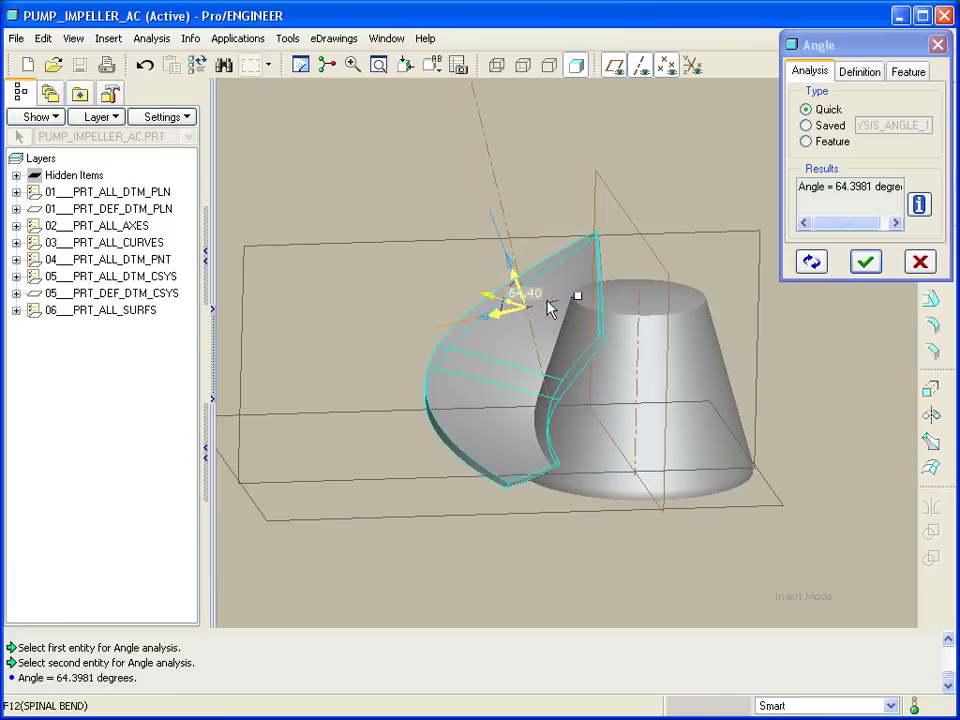
pyautogui.moveTo(551, 306); pyautogui.dragTo(564, 212, button='middle')
pyautogui.scroll(5, 561, 213)
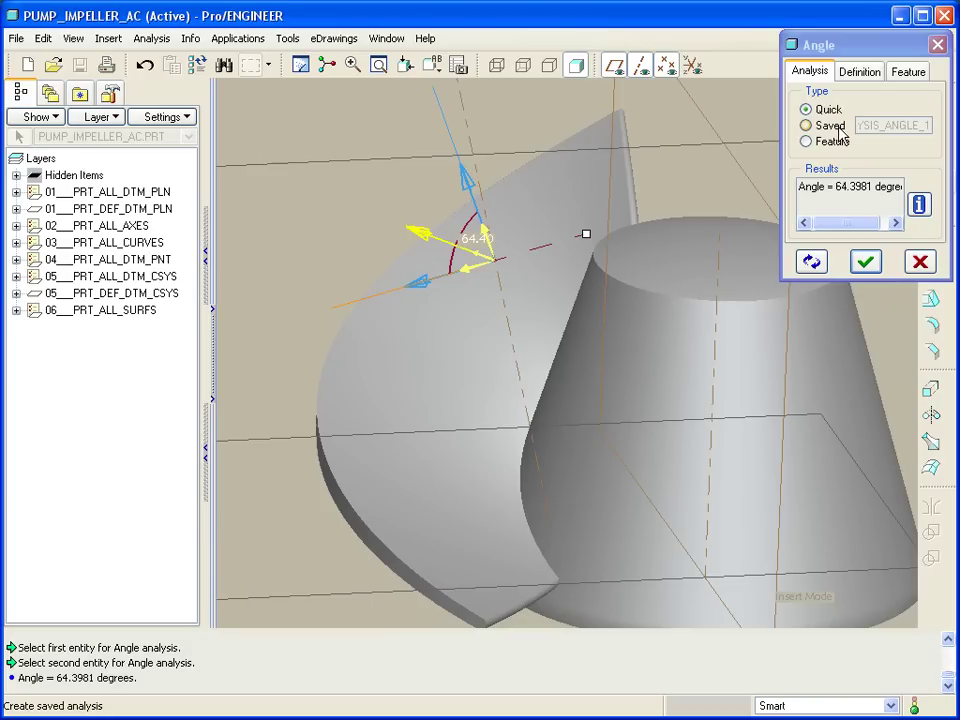
# Save the angle measurement as an analysis feature that always regenerates and creates the ANGLE parameter
pyautogui.click(806, 142)
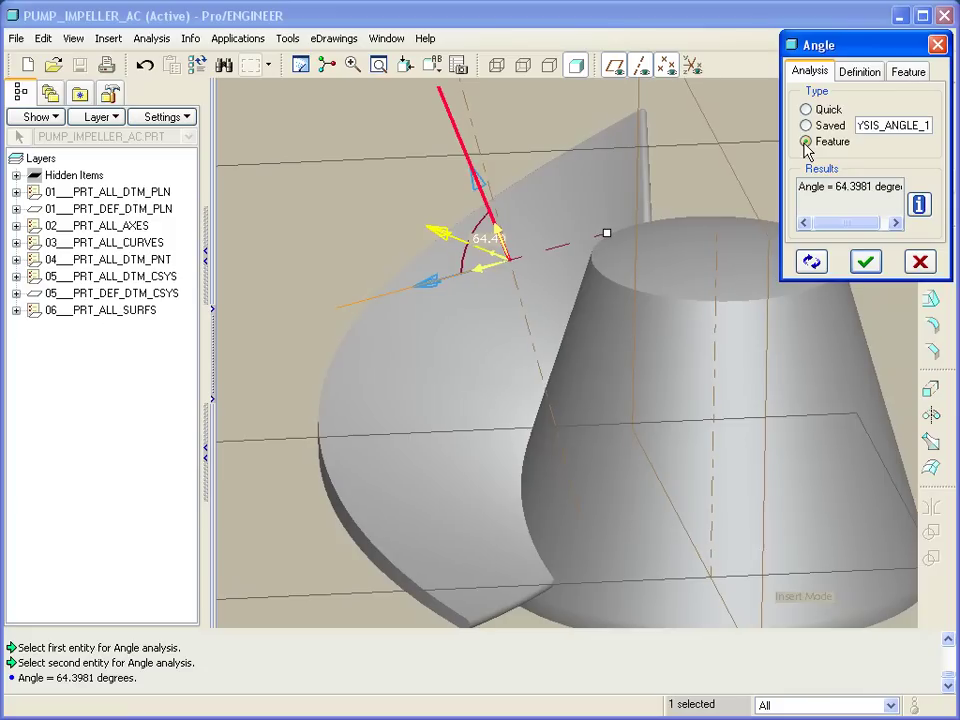
pyautogui.click(910, 72)
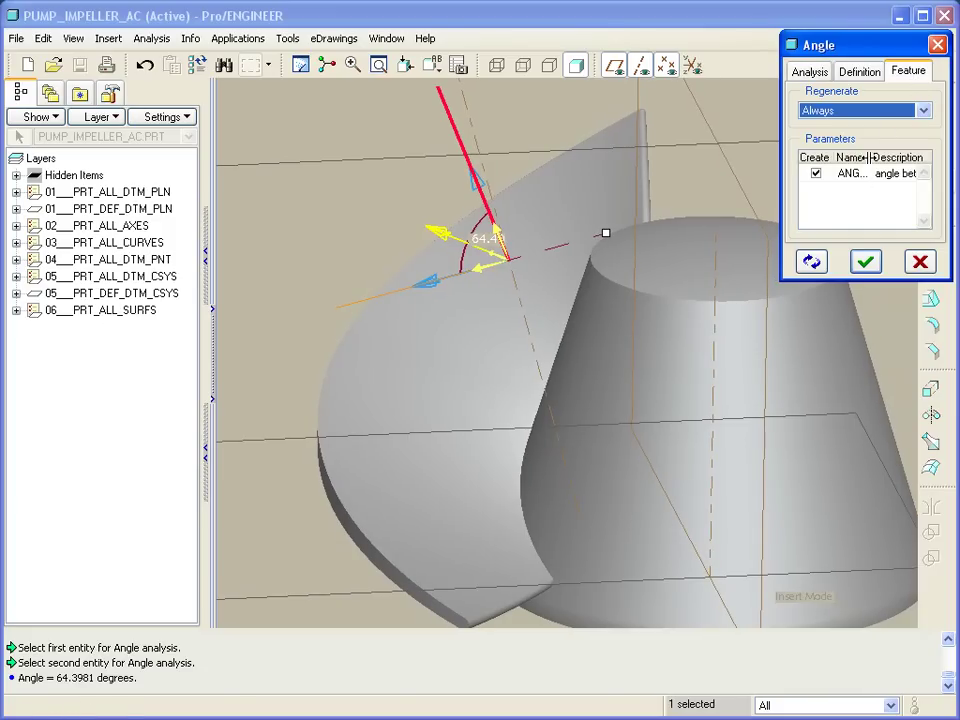
pyautogui.moveTo(868, 157); pyautogui.dragTo(890, 157)
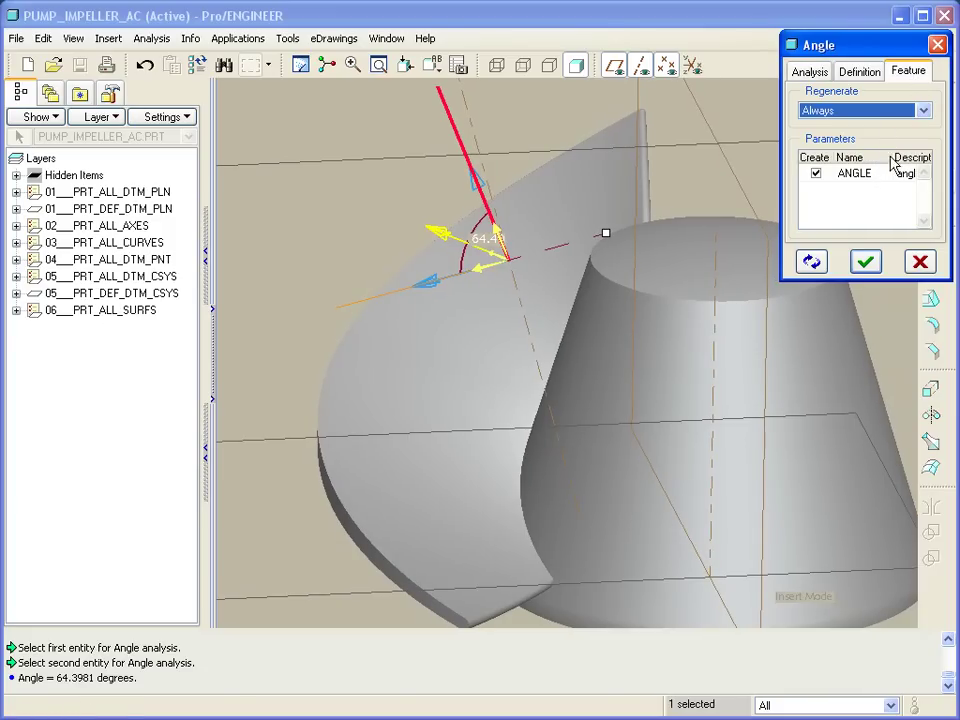
pyautogui.click(867, 175)
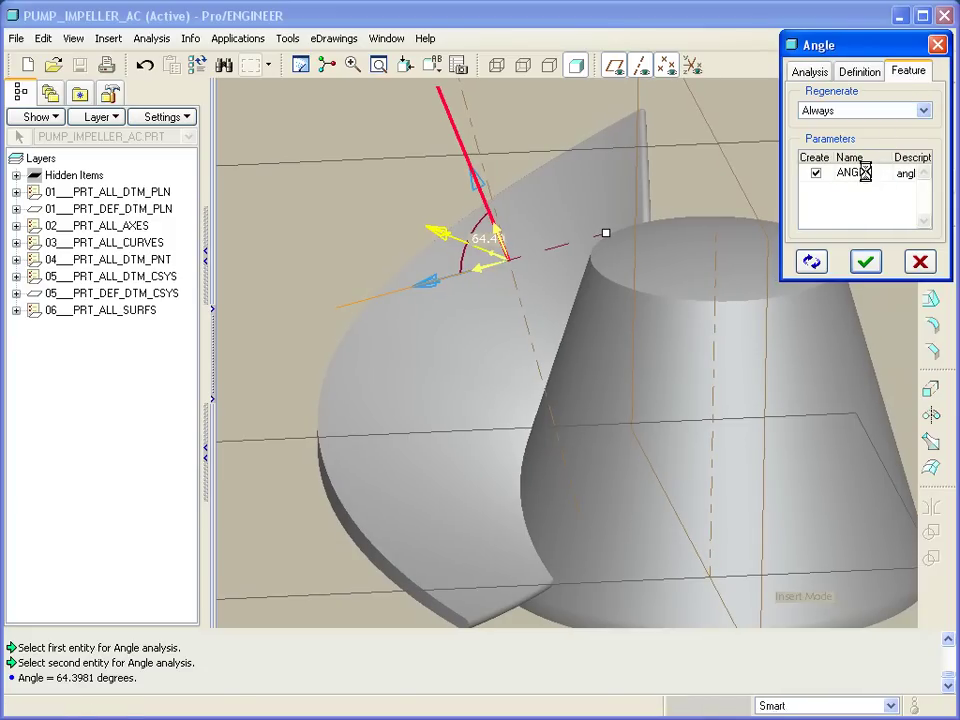
pyautogui.click(867, 262)
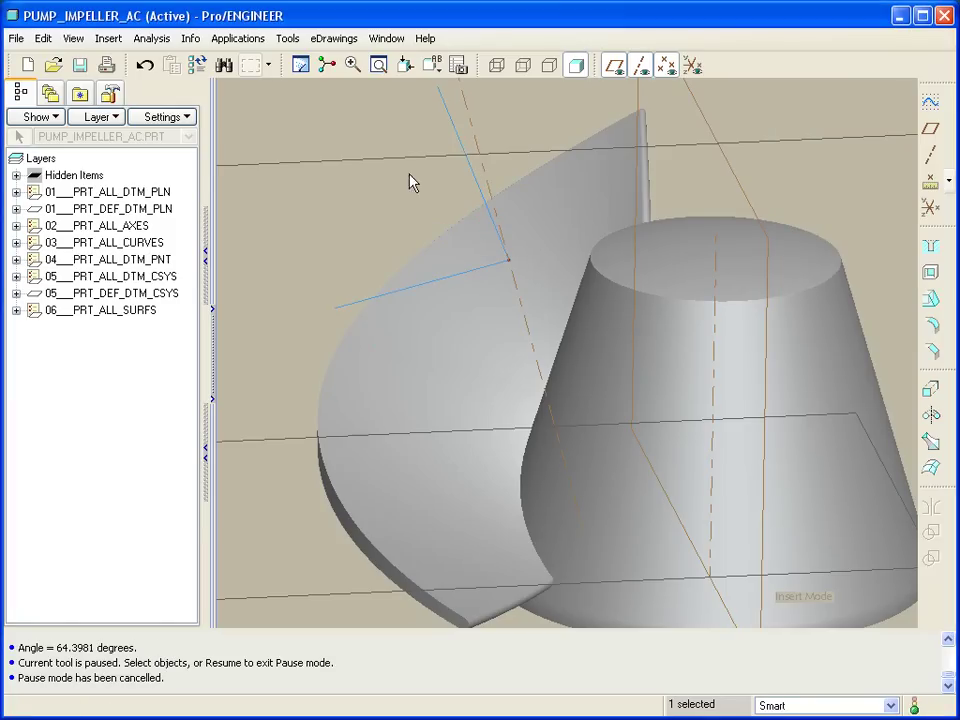
# Switch from the layer list back to the model tree and locate the angle analysis feature
pyautogui.click(37, 117)
pyautogui.click(43, 137)
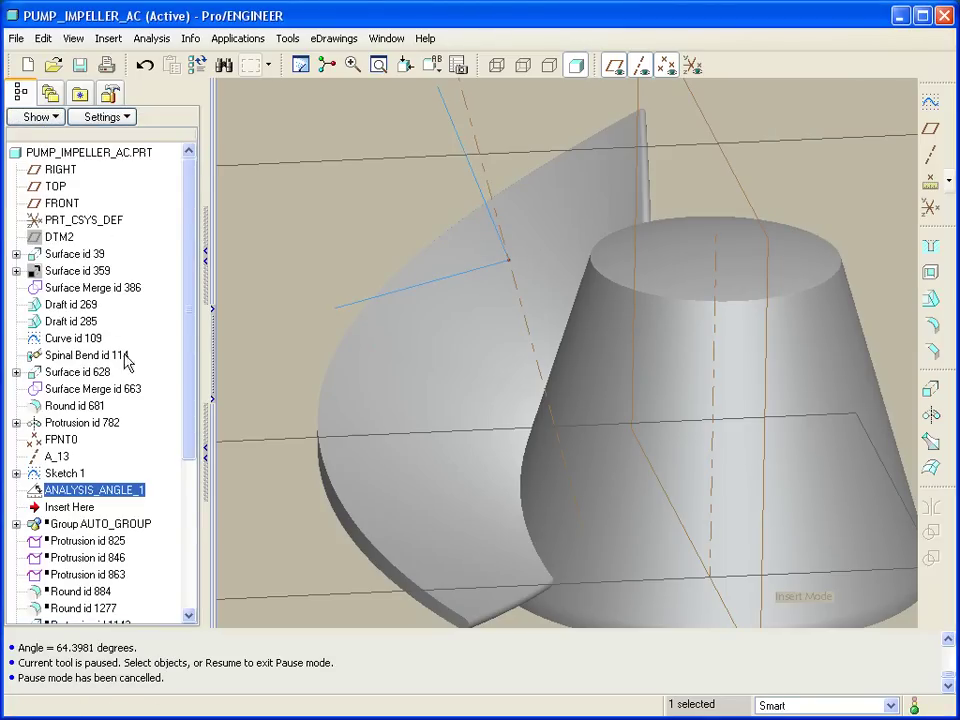
pyautogui.moveTo(193, 326); pyautogui.dragTo(189, 422)
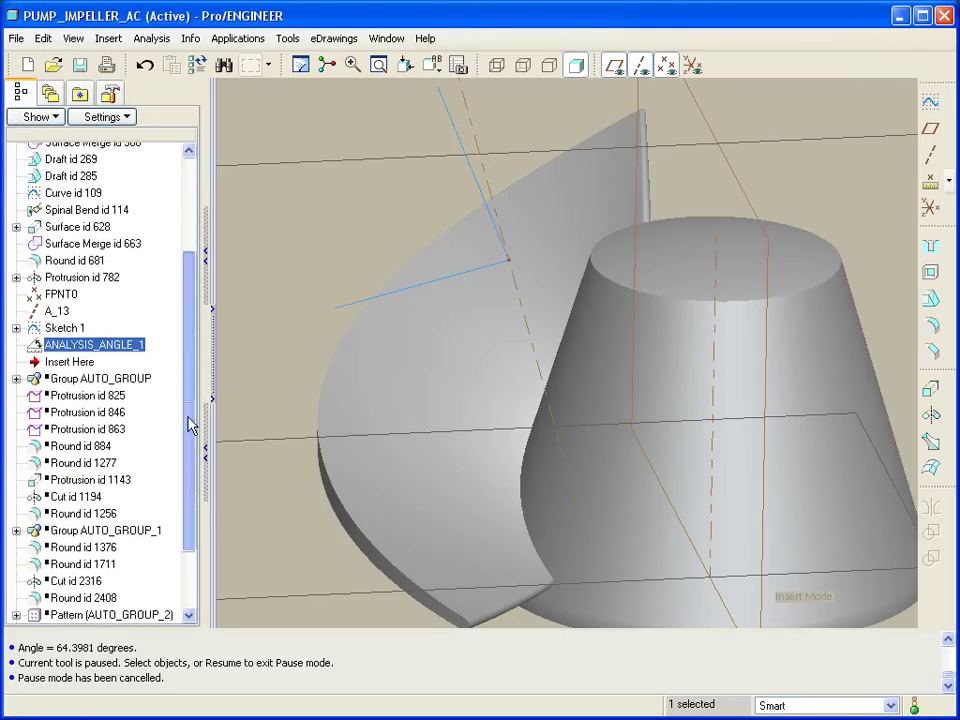
pyautogui.click(70, 343)
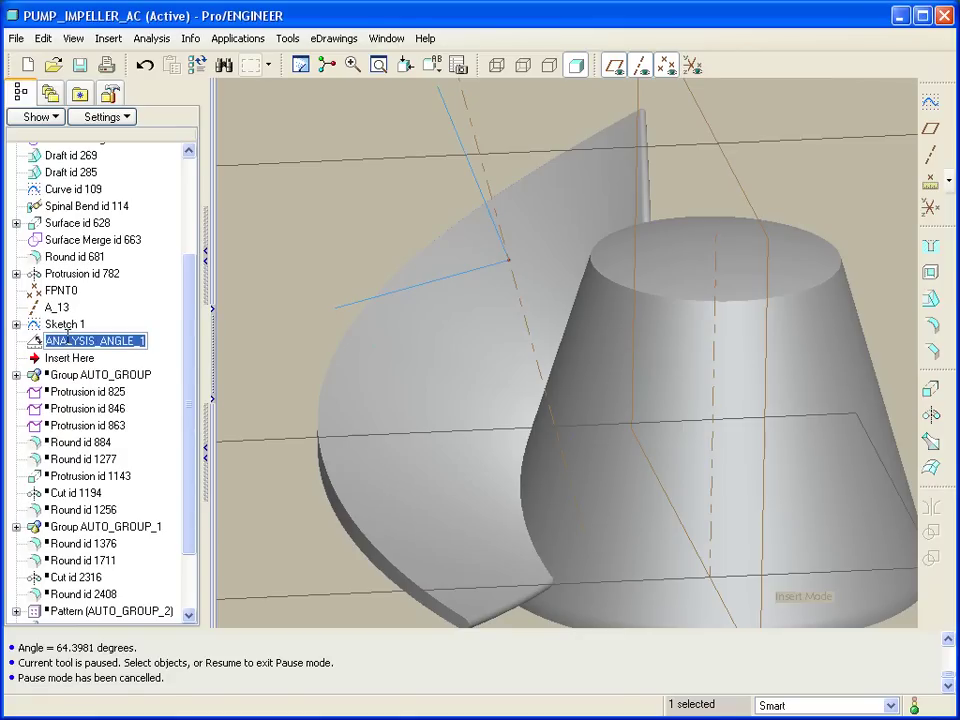
pyautogui.click(256, 270)
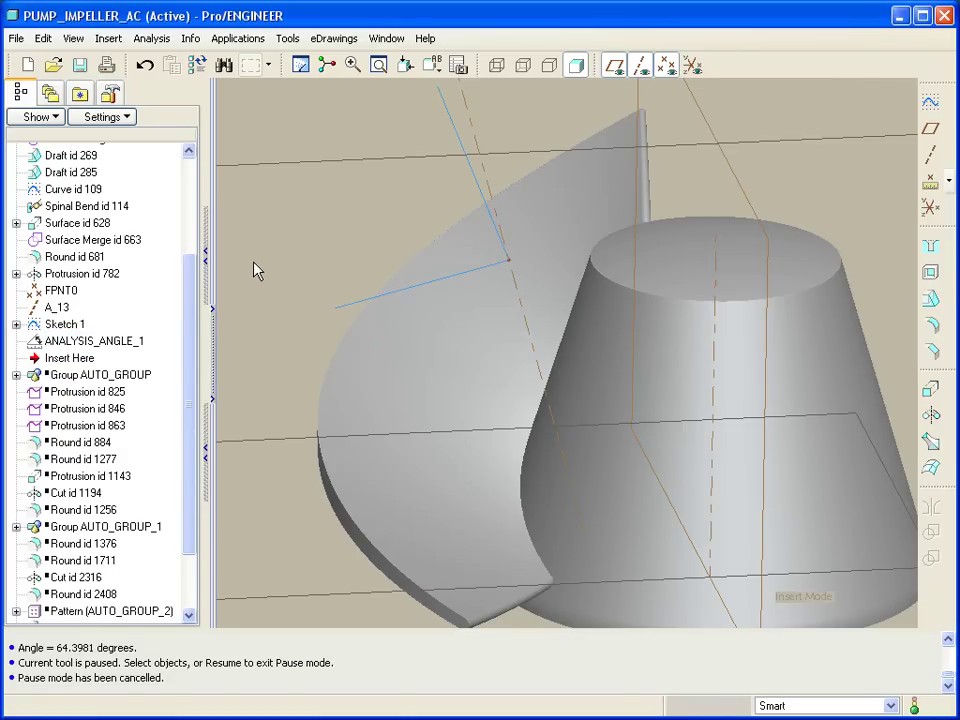
# Add a model tree column for the feature parameter Angle
pyautogui.click(124, 117)
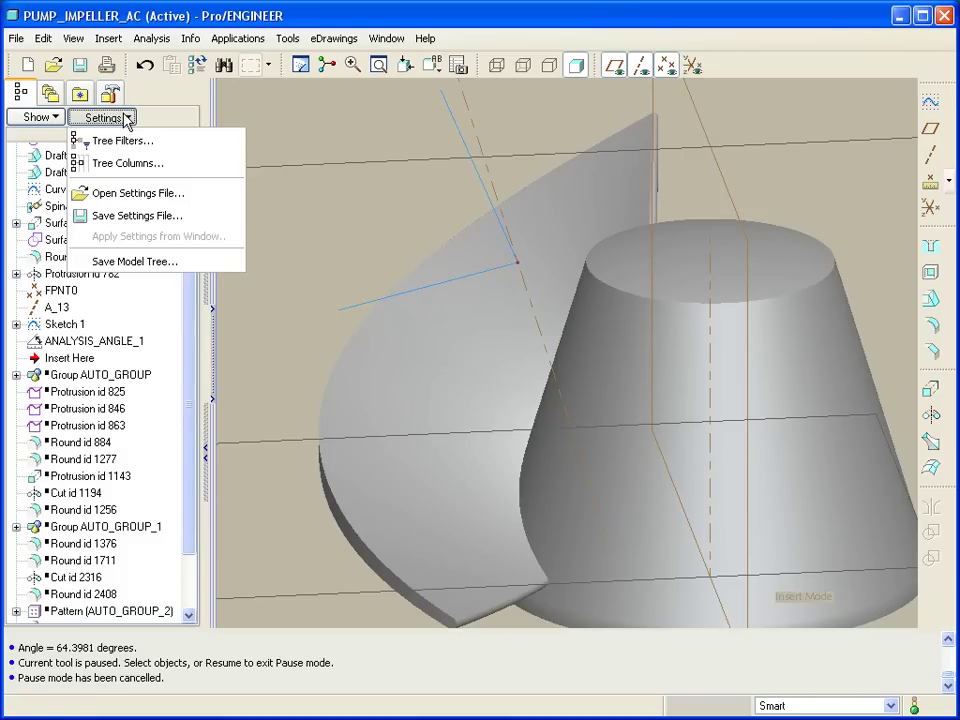
pyautogui.click(157, 165)
pyautogui.hotkey('alt', 'space')
pyautogui.press('m')
pyautogui.click(331, 95)
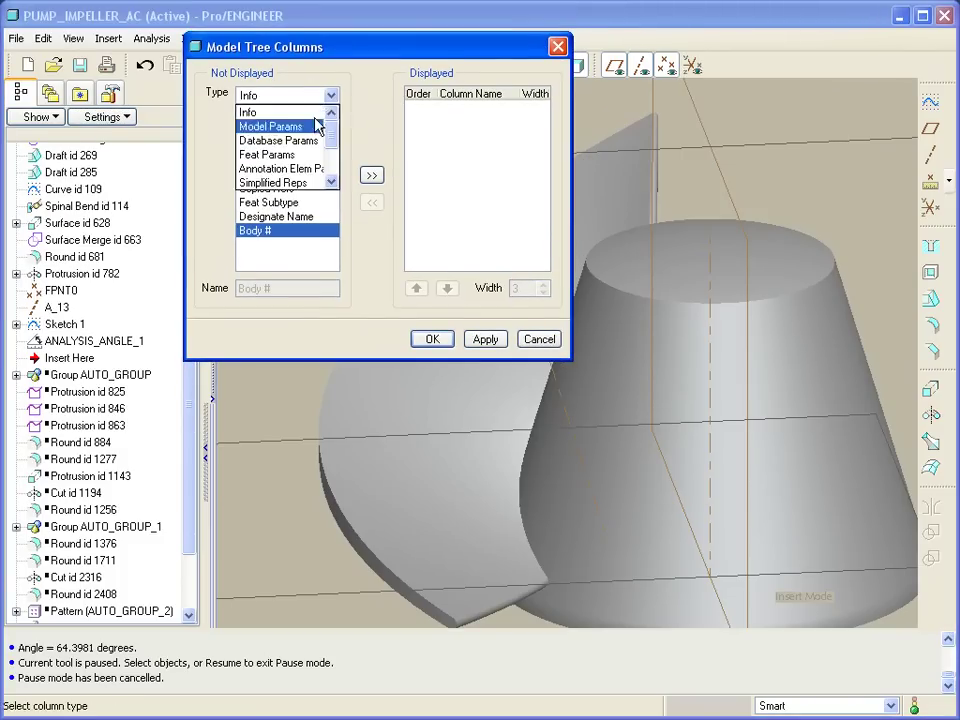
pyautogui.click(298, 160)
pyautogui.click(250, 287)
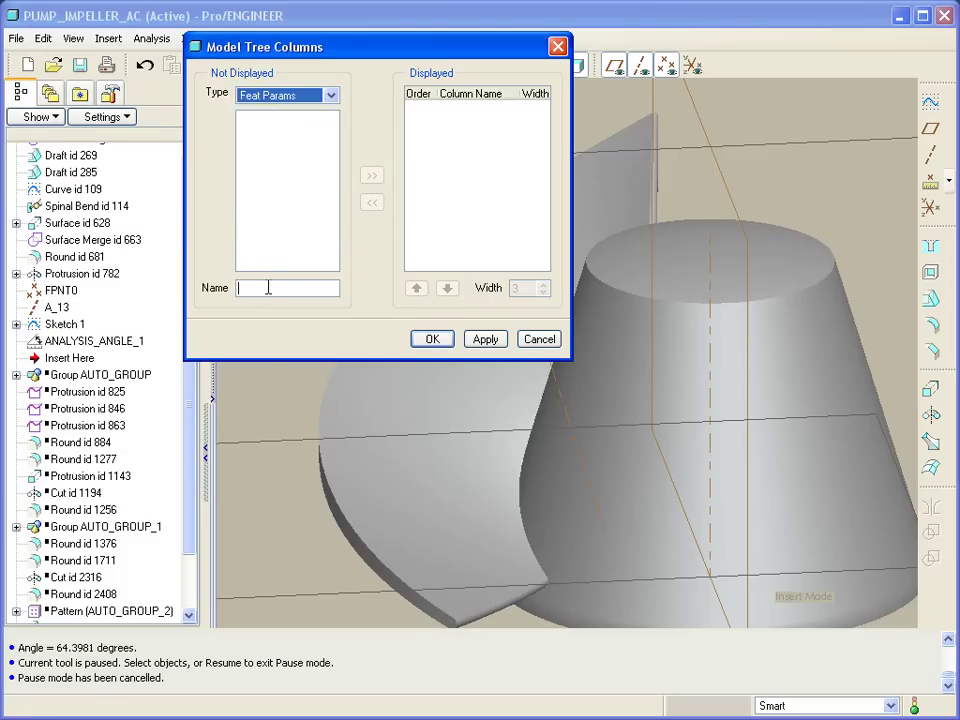
pyautogui.write('Angle')
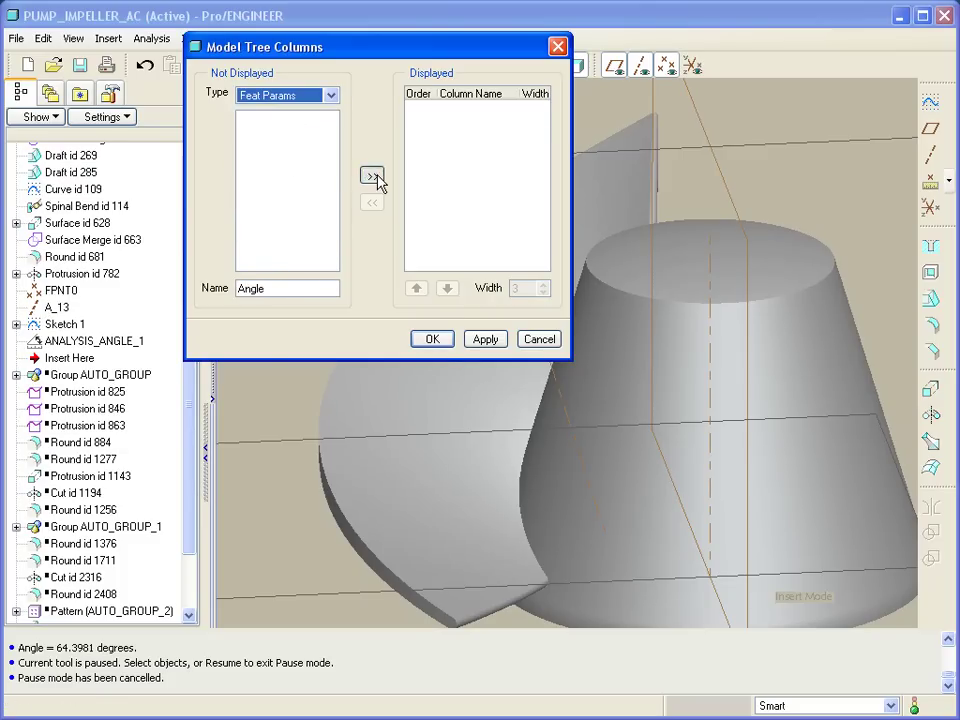
pyautogui.click(371, 175)
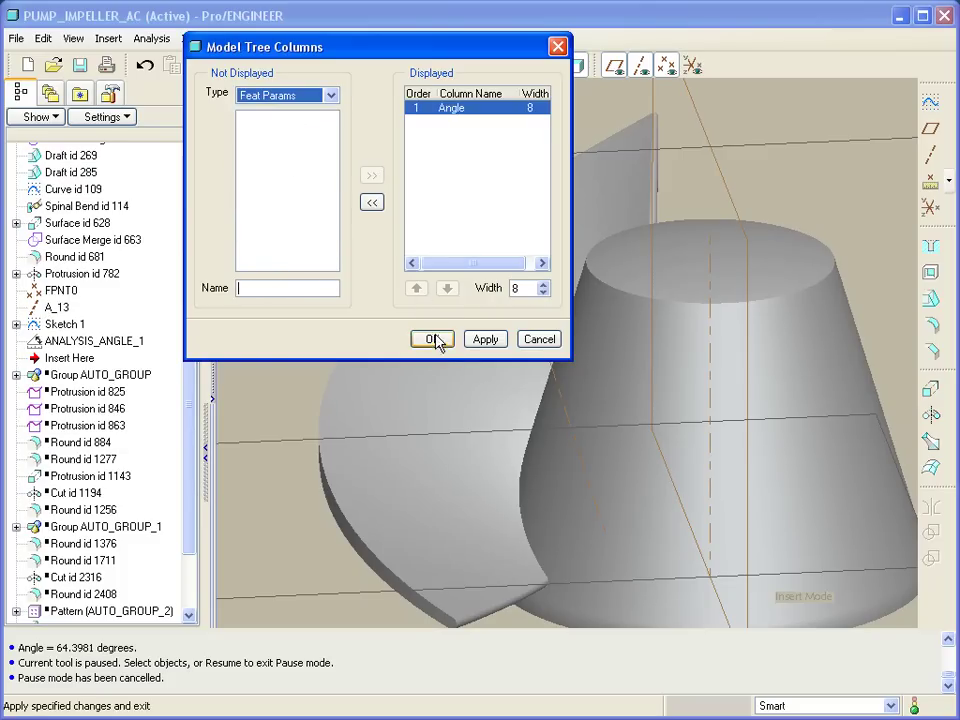
pyautogui.click(440, 342)
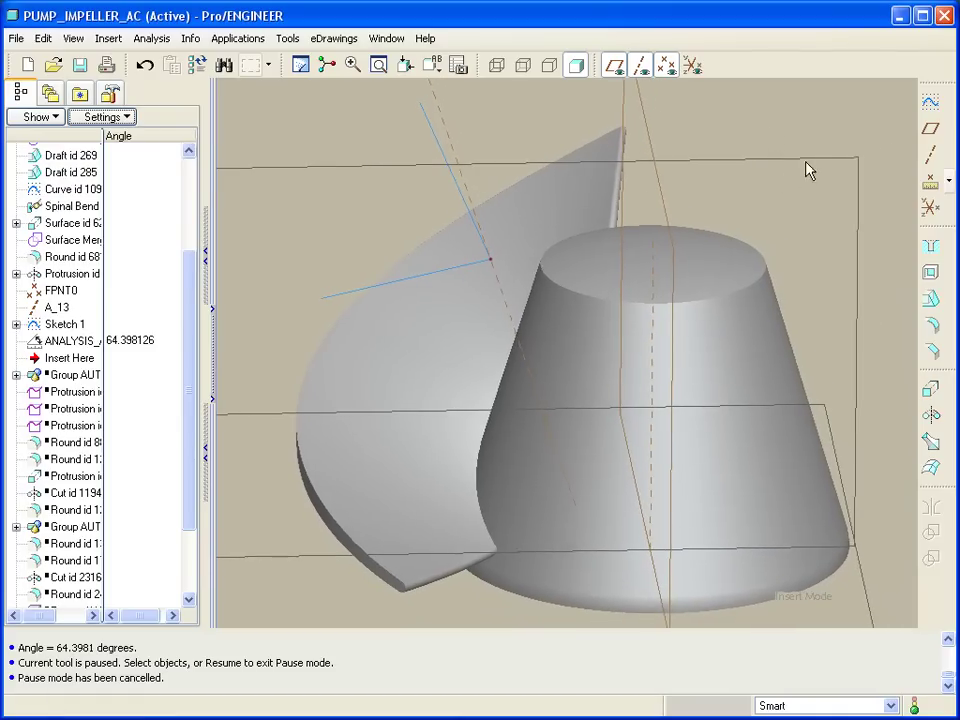
# Hide the datum planes and axes, and reposition field point FPNT0 near the outer edge of the upper blade surface
pyautogui.click(613, 66)
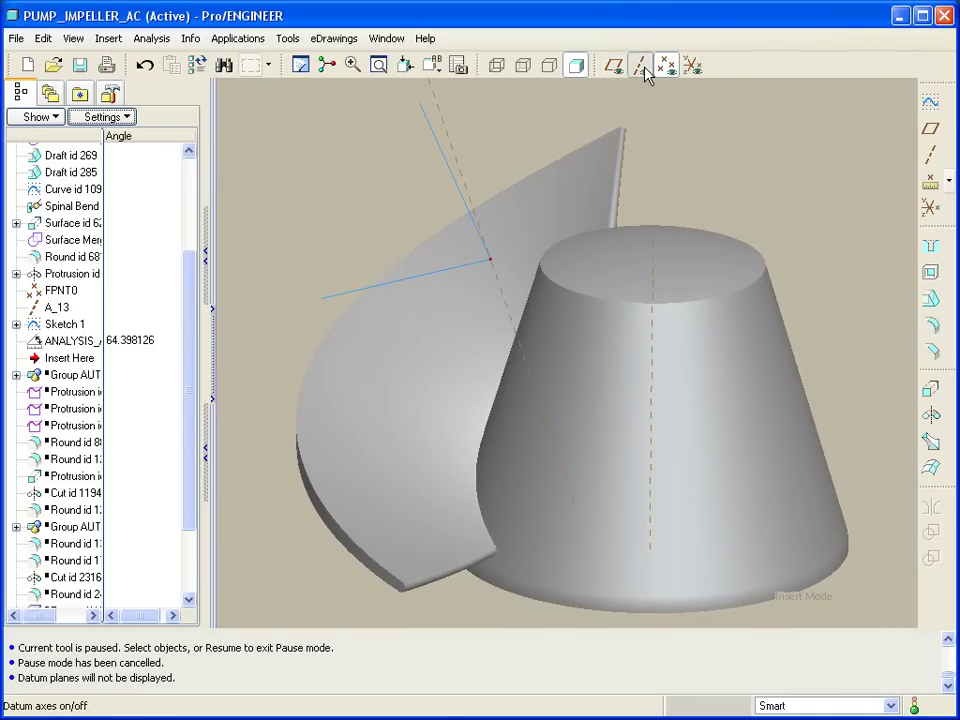
pyautogui.click(641, 67)
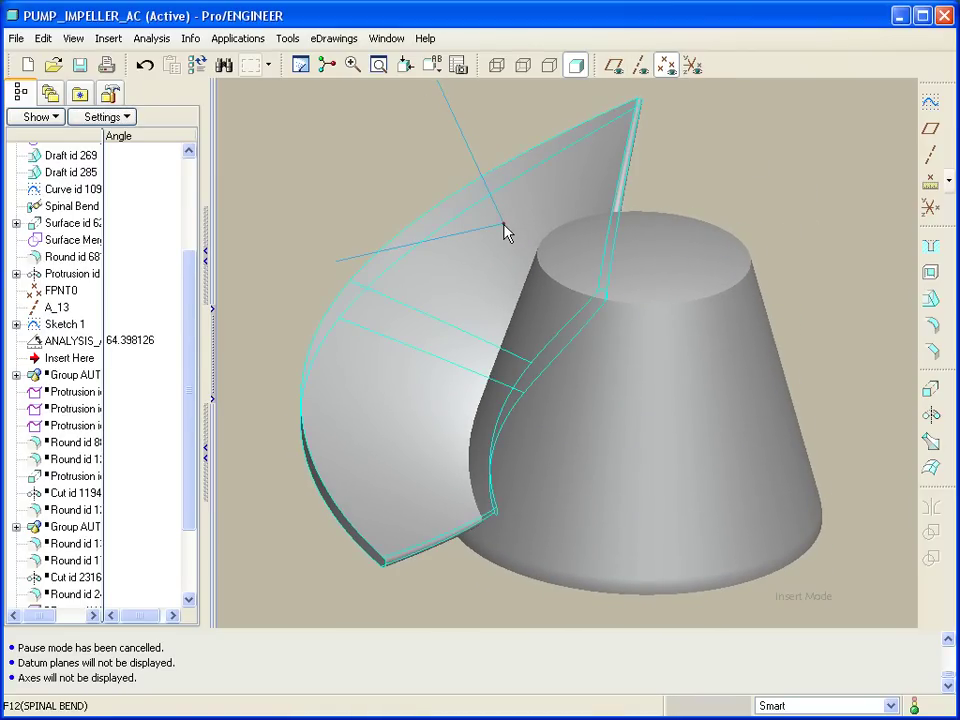
pyautogui.click(42, 291)
pyautogui.rightClick(42, 291)
pyautogui.click(89, 376)
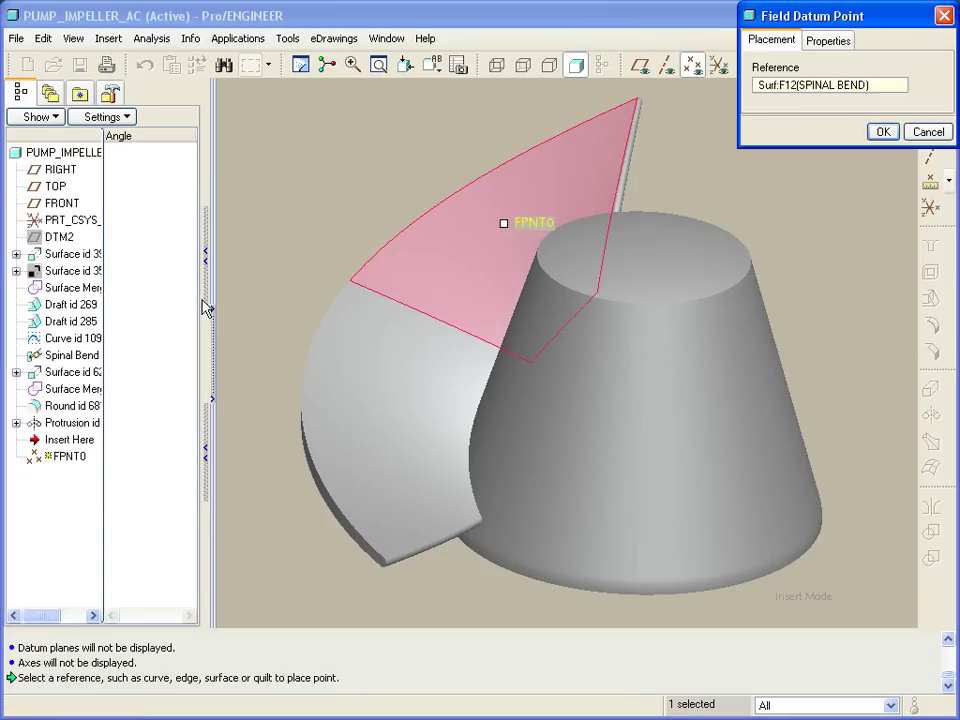
pyautogui.moveTo(504, 223); pyautogui.dragTo(398, 283)
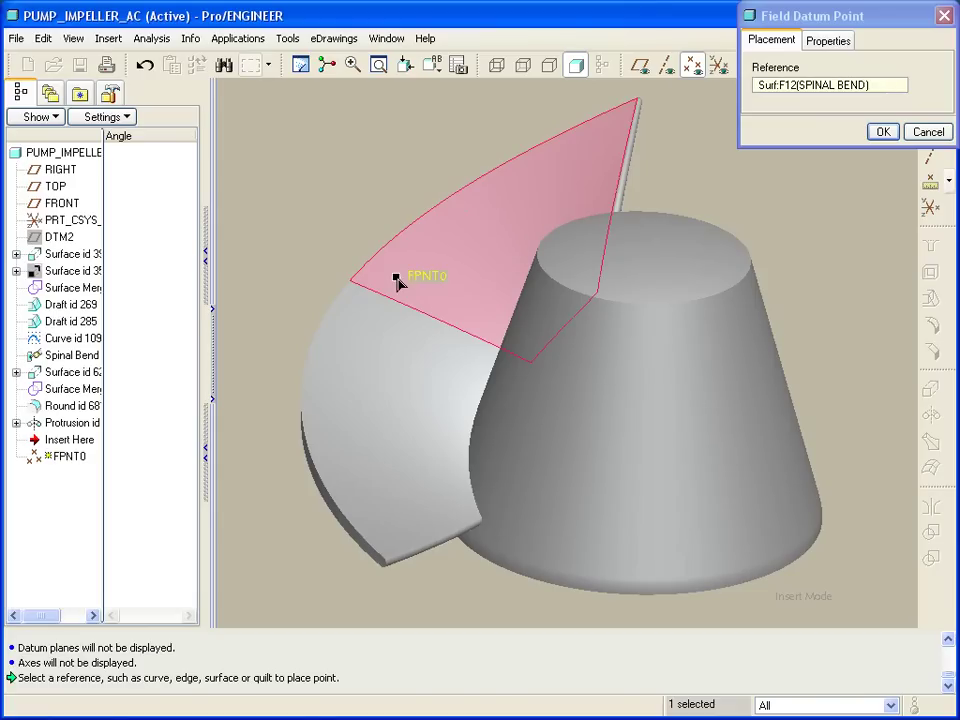
pyautogui.click(884, 132)
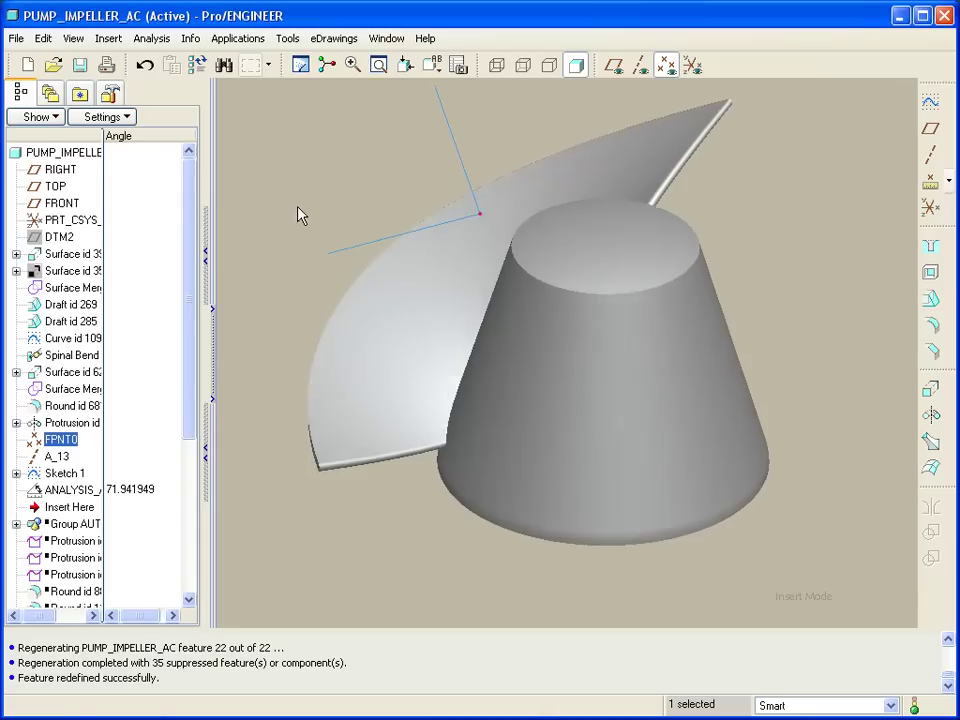
# Redefine field point FPNT0 to lie on the lower blade surface instead of the upper one
pyautogui.rightClick(58, 440)
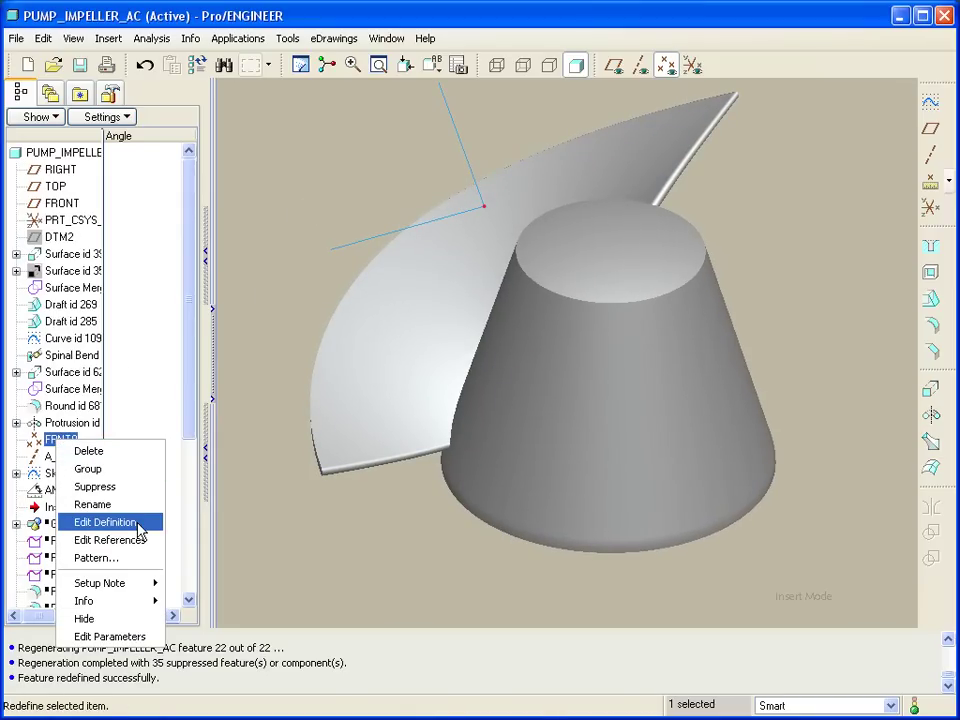
pyautogui.click(138, 524)
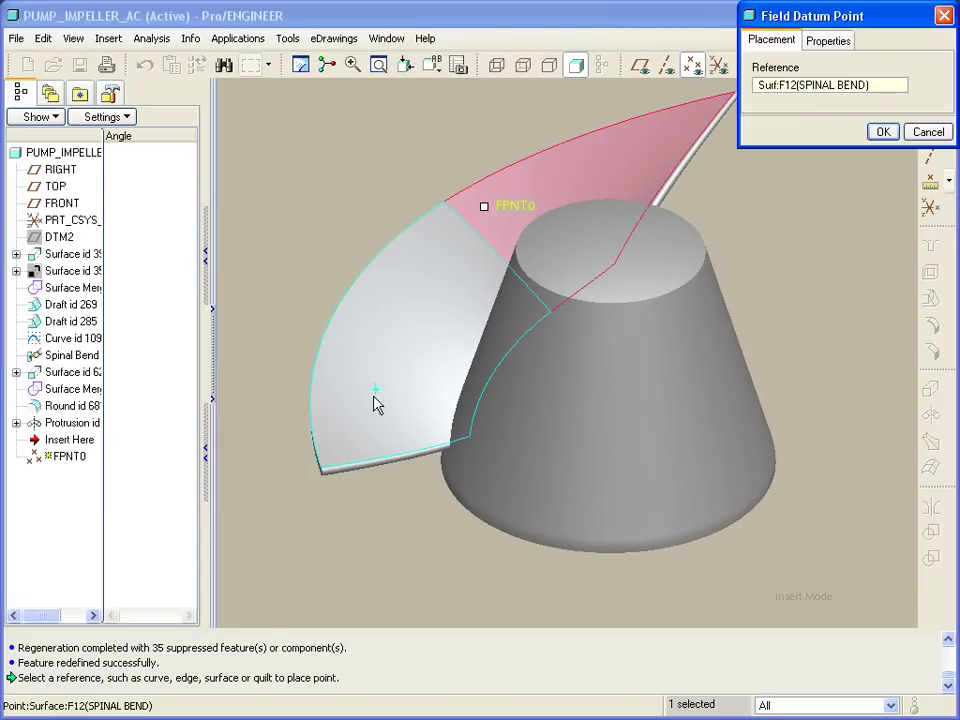
pyautogui.click(387, 309)
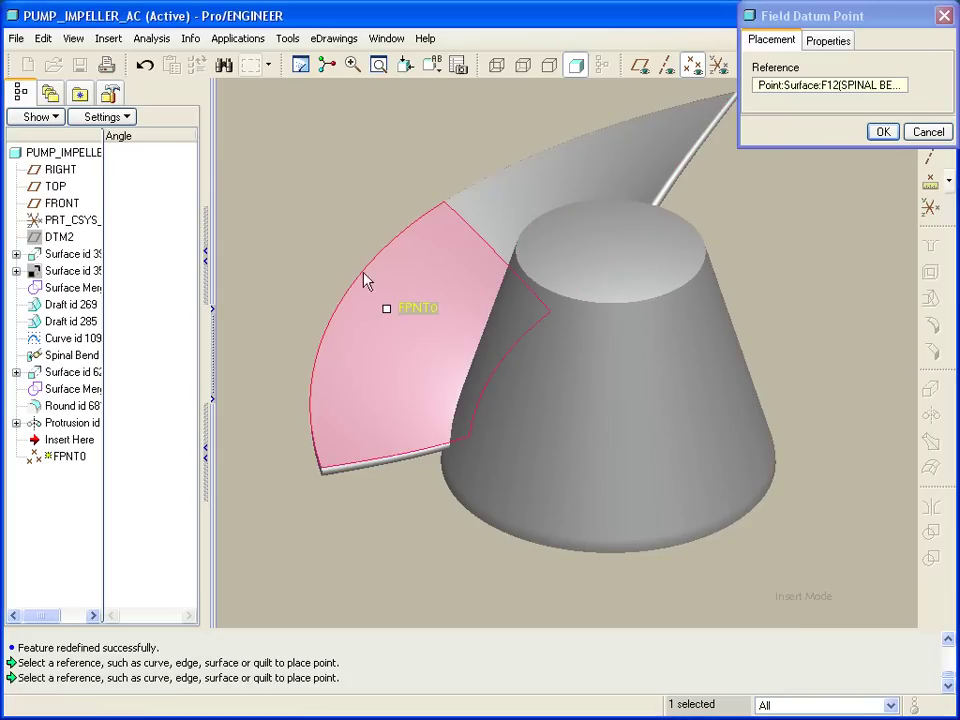
pyautogui.click(883, 132)
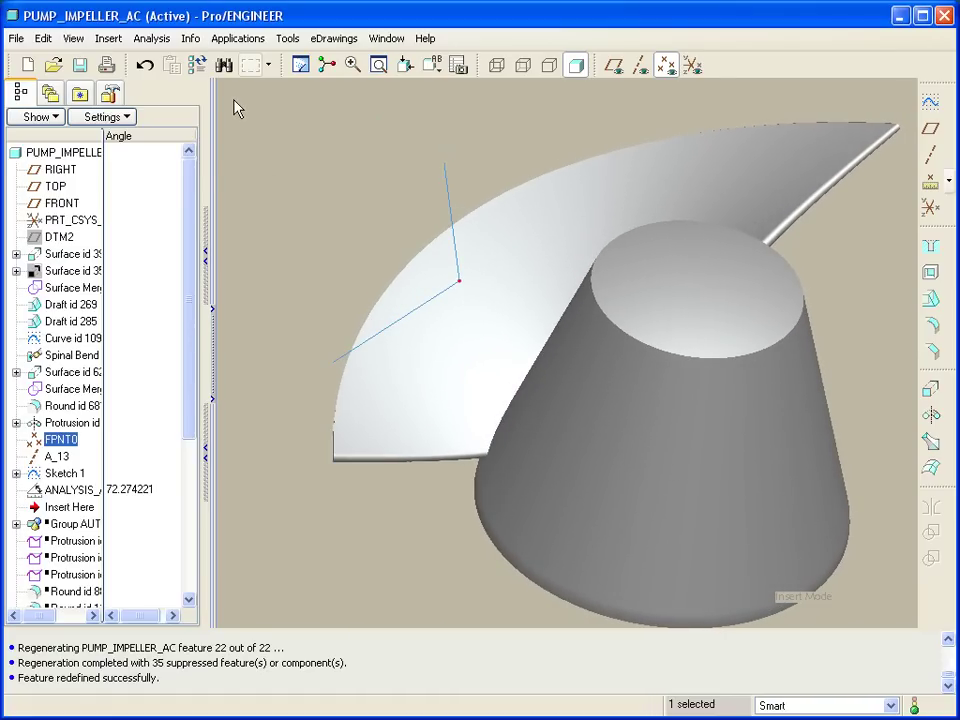
# Try to start a user-defined analysis on the impeller model
pyautogui.click(153, 40)
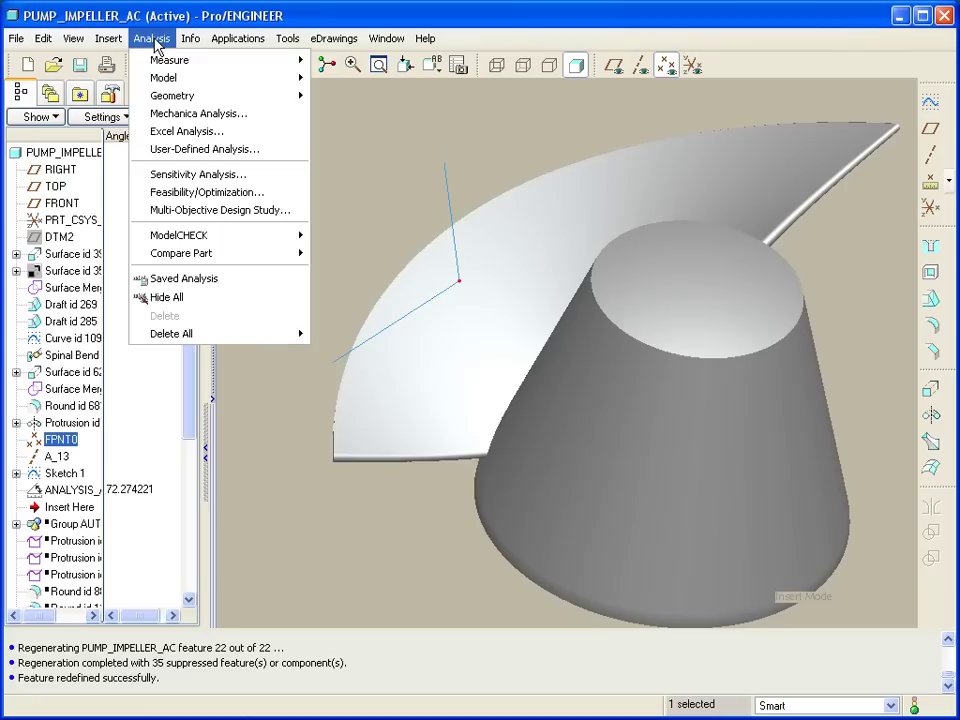
pyautogui.click(222, 150)
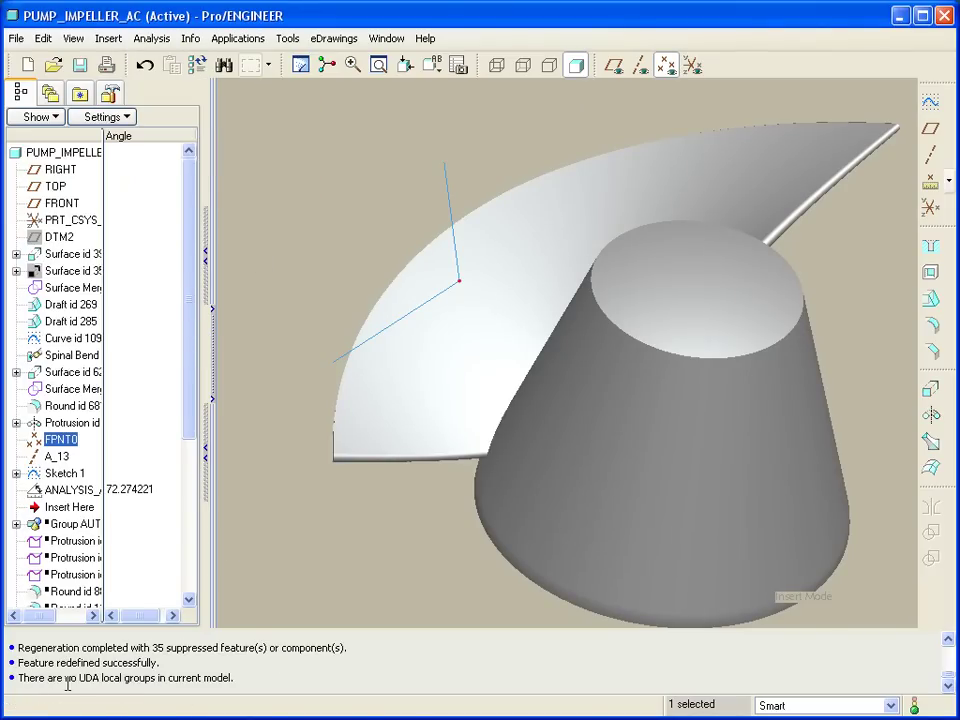
pyautogui.moveTo(23, 683); pyautogui.dragTo(196, 688)
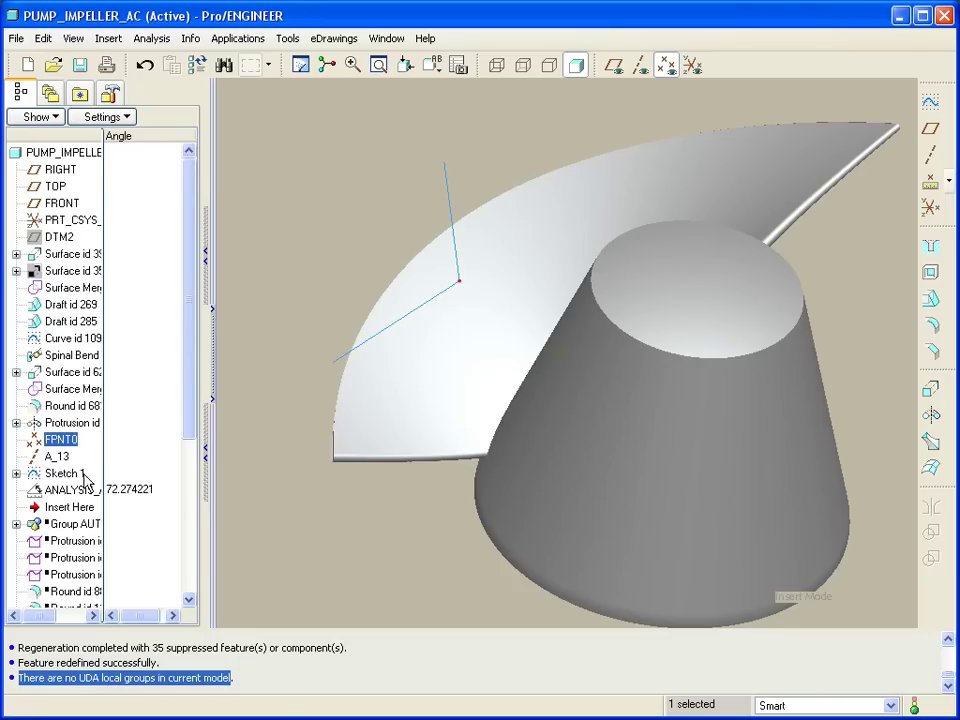
# Group the field point FPNT0, axis A_13, Sketch 1 and the angle analysis feature into a local group
pyautogui.click(58, 441)
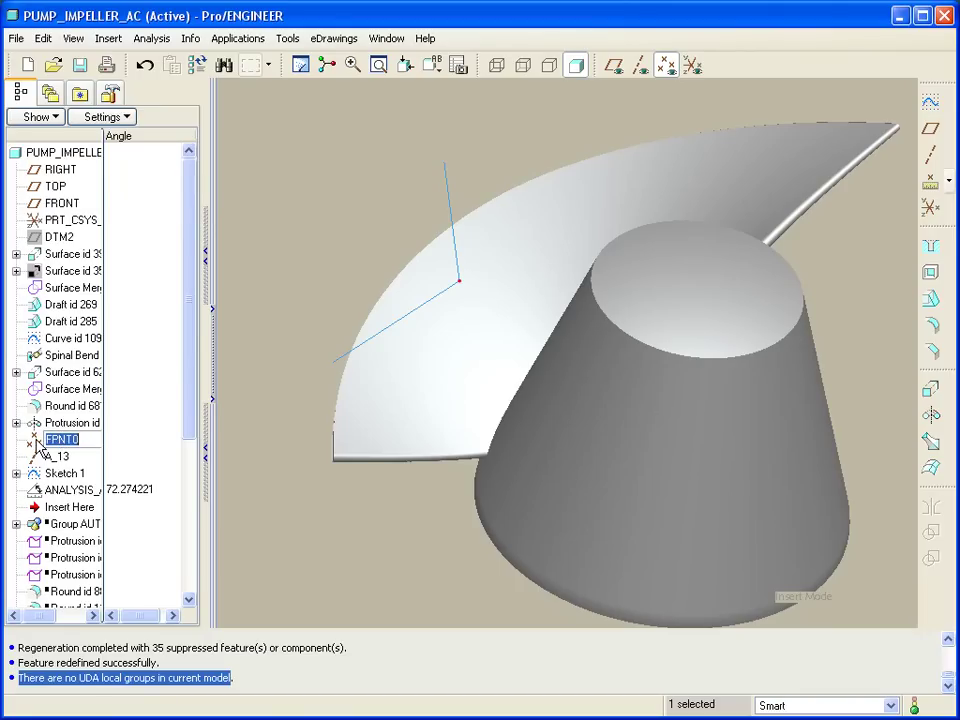
pyautogui.click(45, 457)
pyautogui.click(35, 441)
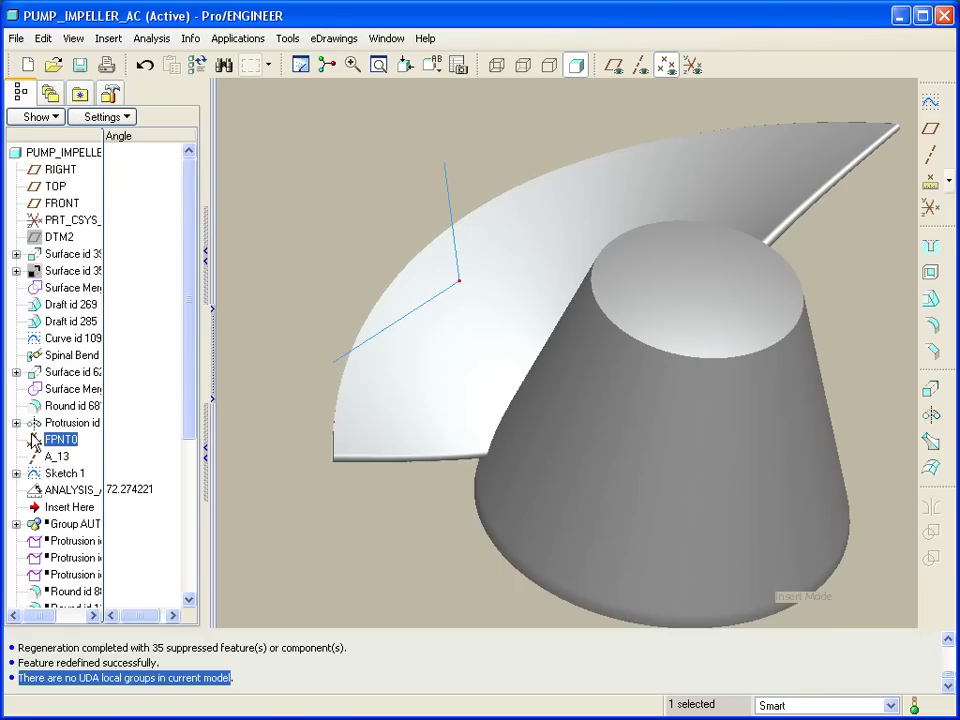
pyautogui.keyDown('shift'); pyautogui.click(54, 491); pyautogui.keyUp('shift')
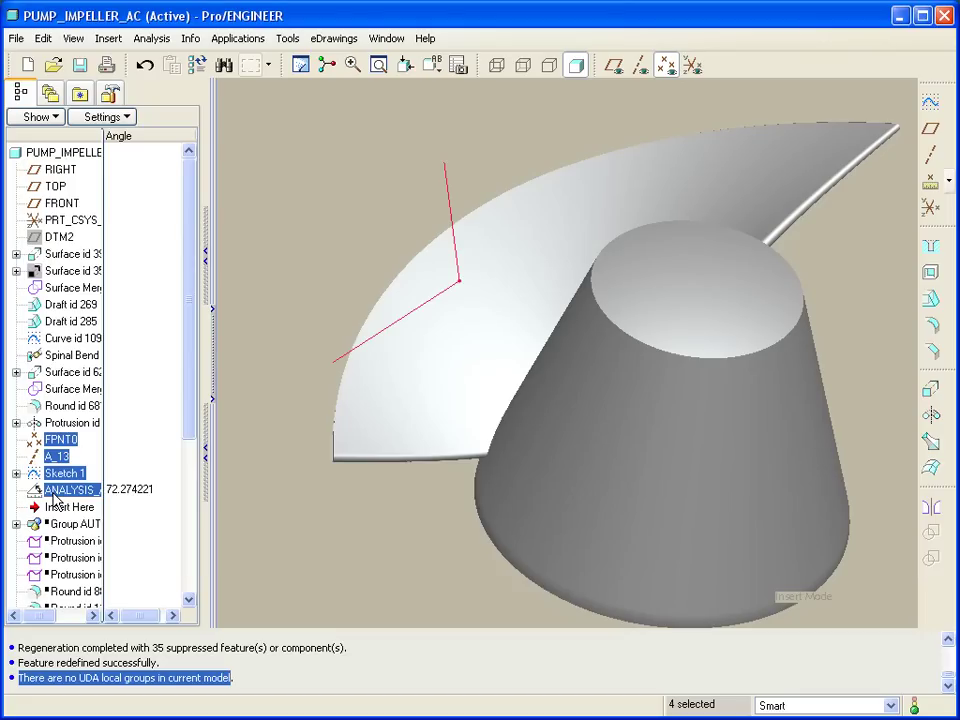
pyautogui.rightClick(54, 496)
pyautogui.click(81, 522)
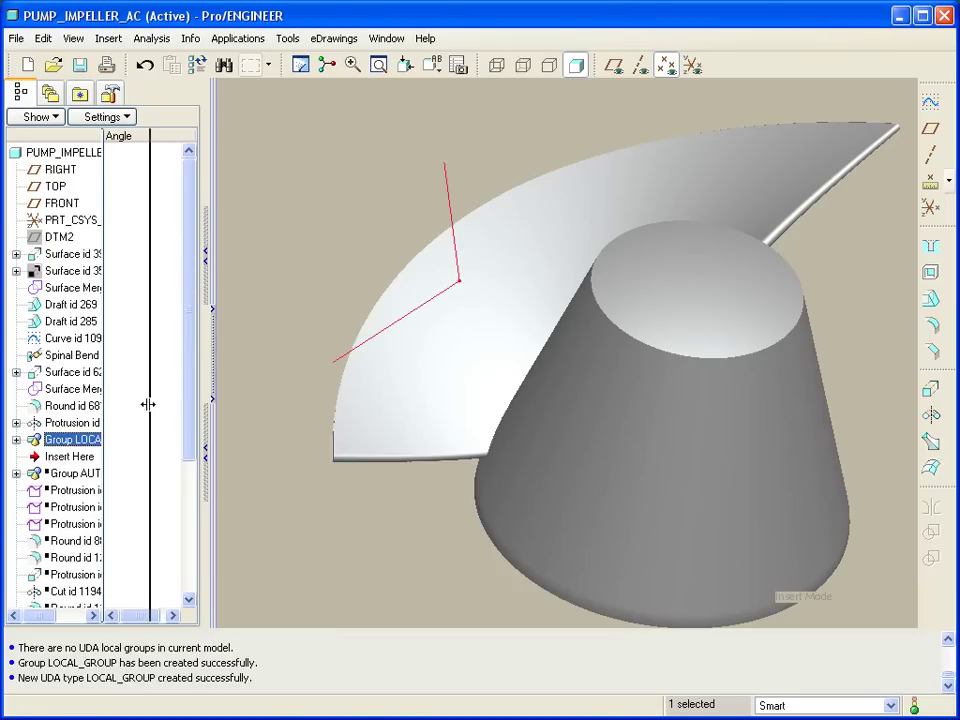
# Widen the model tree's name column and rename the new local group as Thrust_Ang
pyautogui.moveTo(103, 407); pyautogui.dragTo(152, 412)
pyautogui.doubleClick(120, 440)
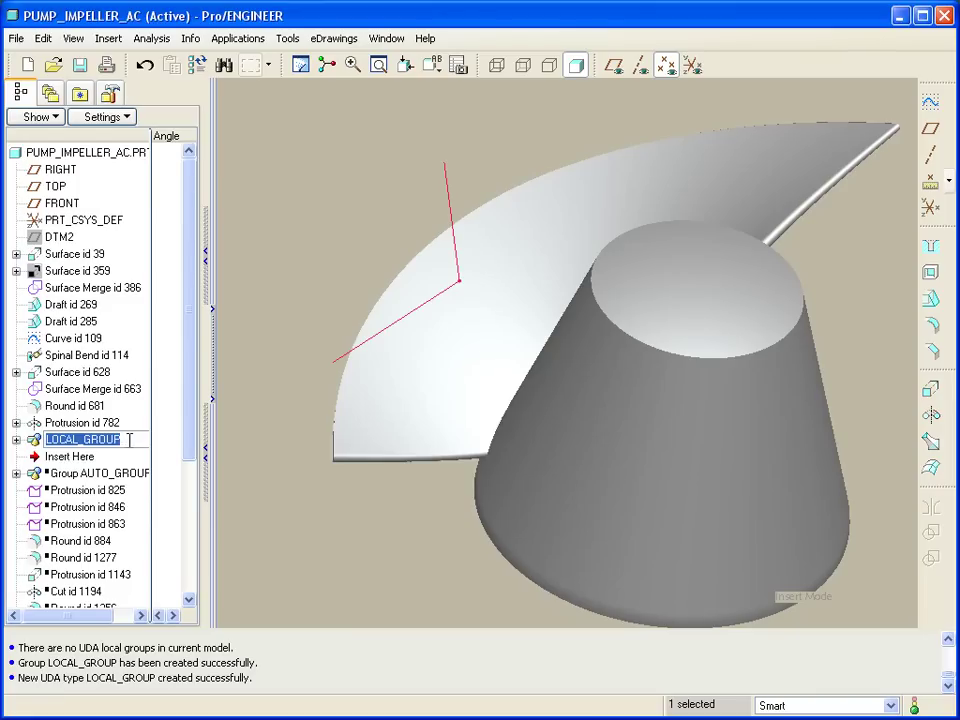
pyautogui.write('Thrust_Ang')
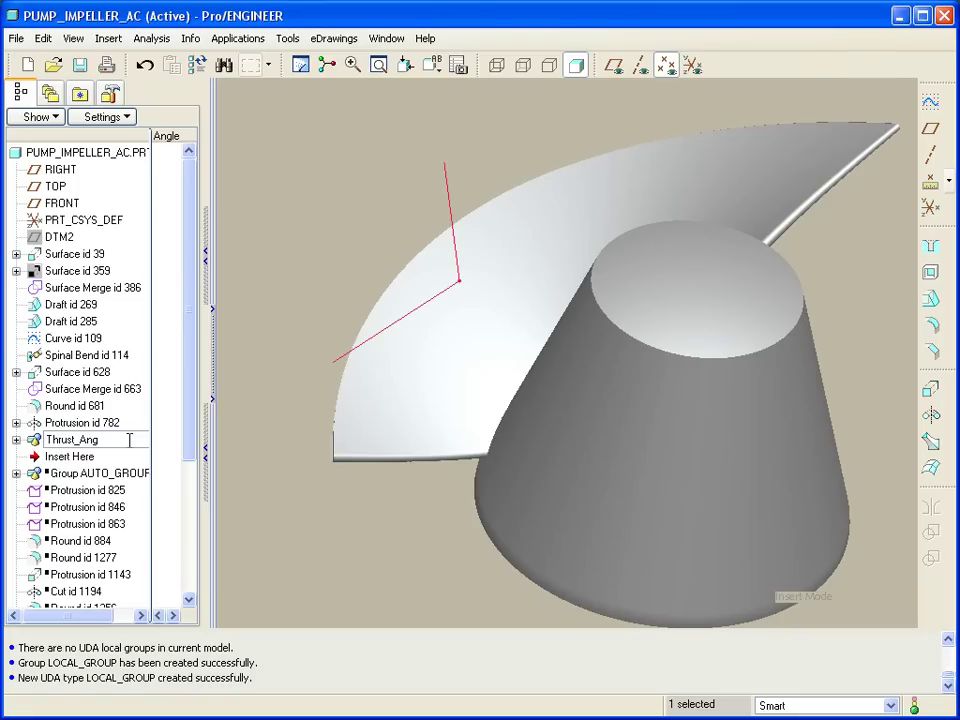
pyautogui.press('Return')
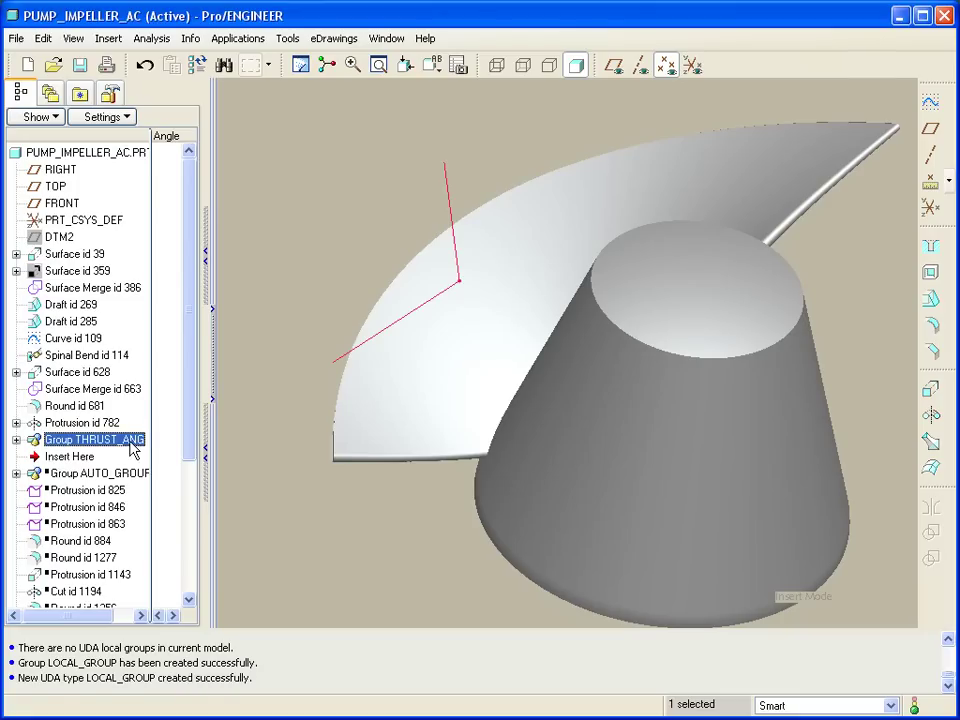
# Compute the THRUST_ANG user-defined analysis for the ANGLE parameter over the entire field and bring its color legend into view
pyautogui.click(148, 38)
pyautogui.click(240, 152)
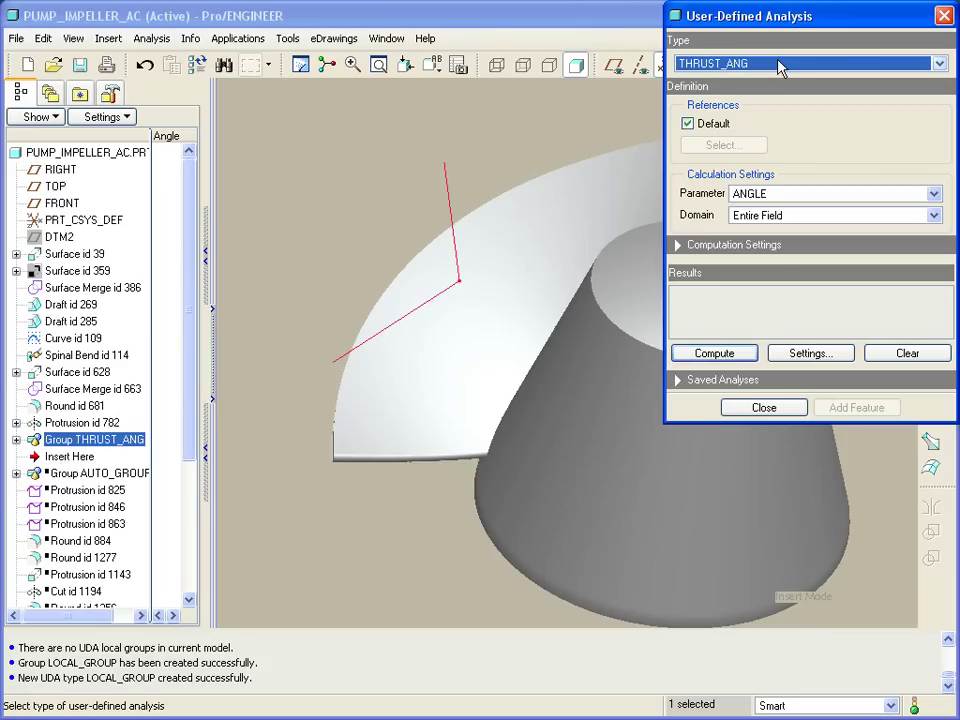
pyautogui.click(730, 357)
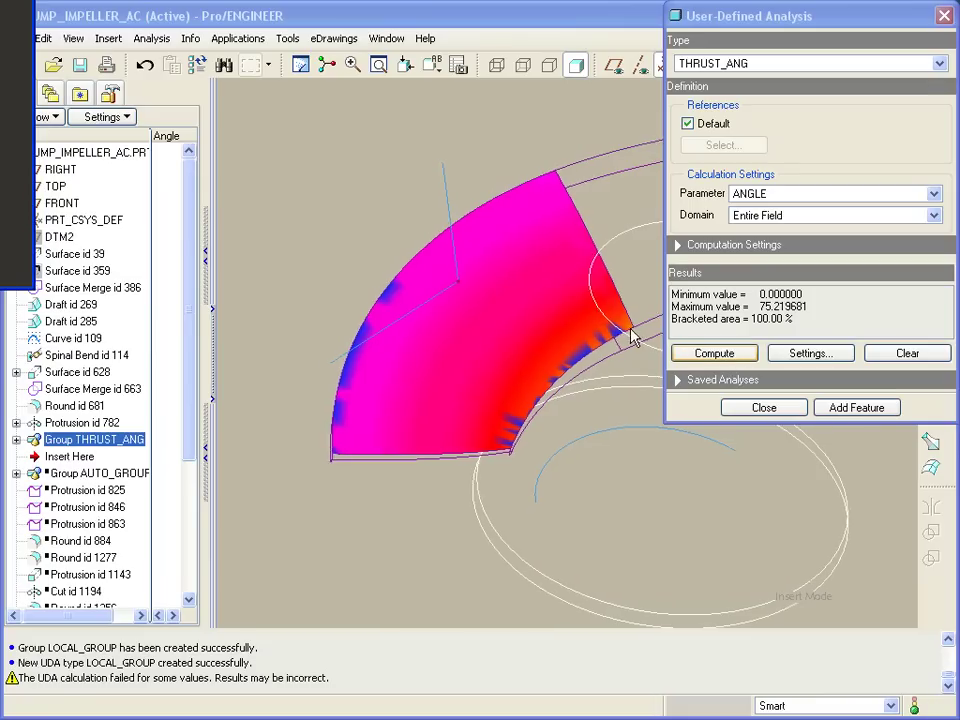
pyautogui.moveTo(628, 337); pyautogui.dragTo(621, 326, button='middle')
pyautogui.moveTo(15, 10); pyautogui.dragTo(130, 130)
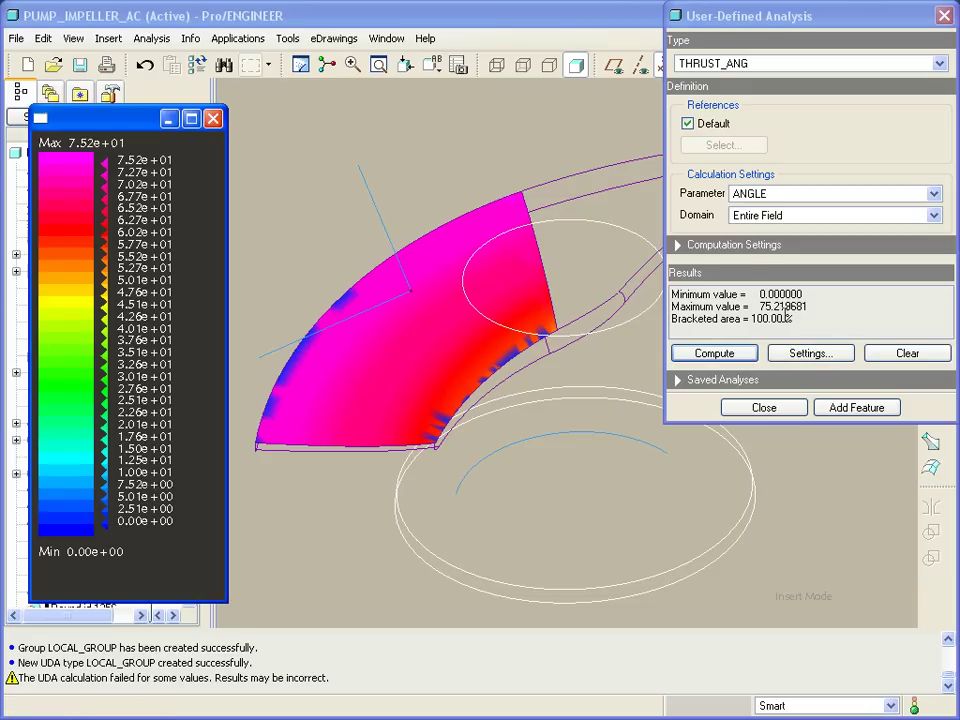
# Raise the analysis resolution to about midway between low and high and recompute the angle plot
pyautogui.click(734, 247)
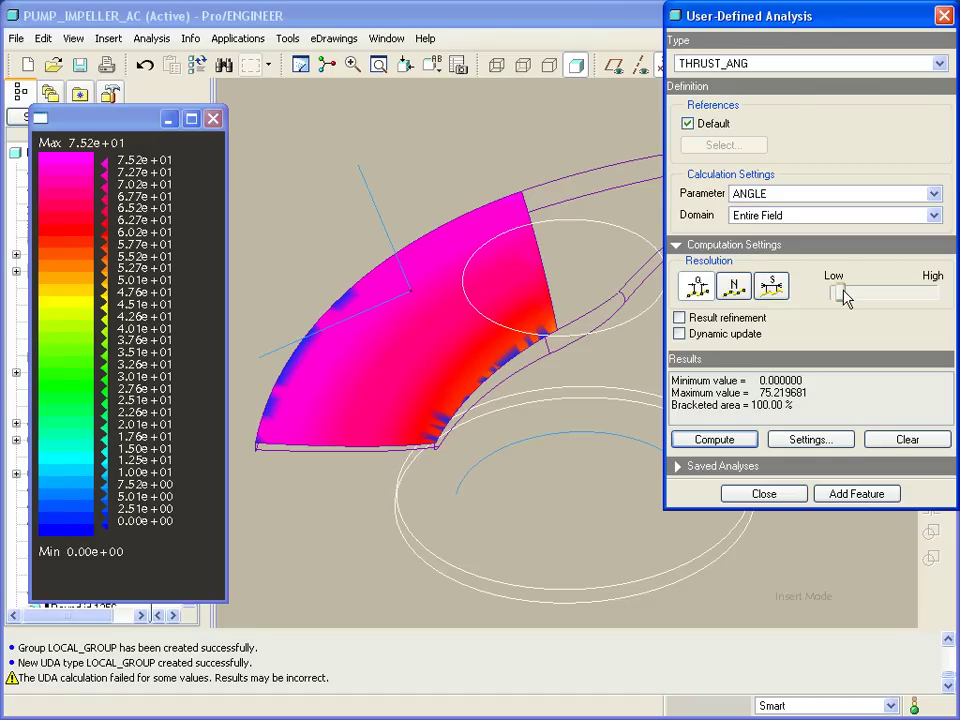
pyautogui.moveTo(843, 294); pyautogui.dragTo(880, 299)
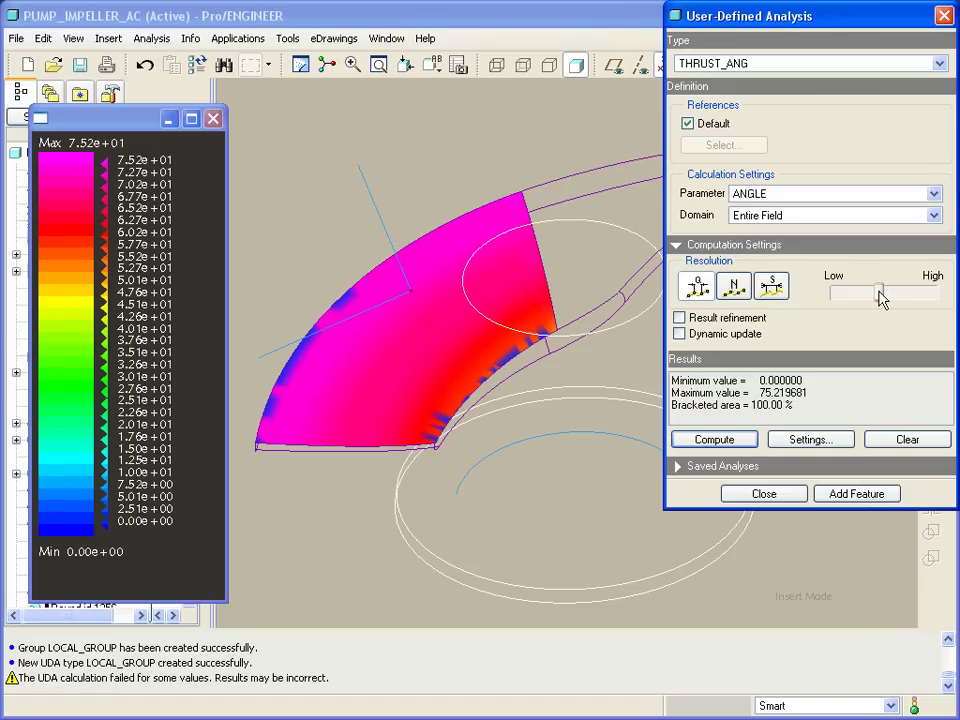
pyautogui.click(735, 440)
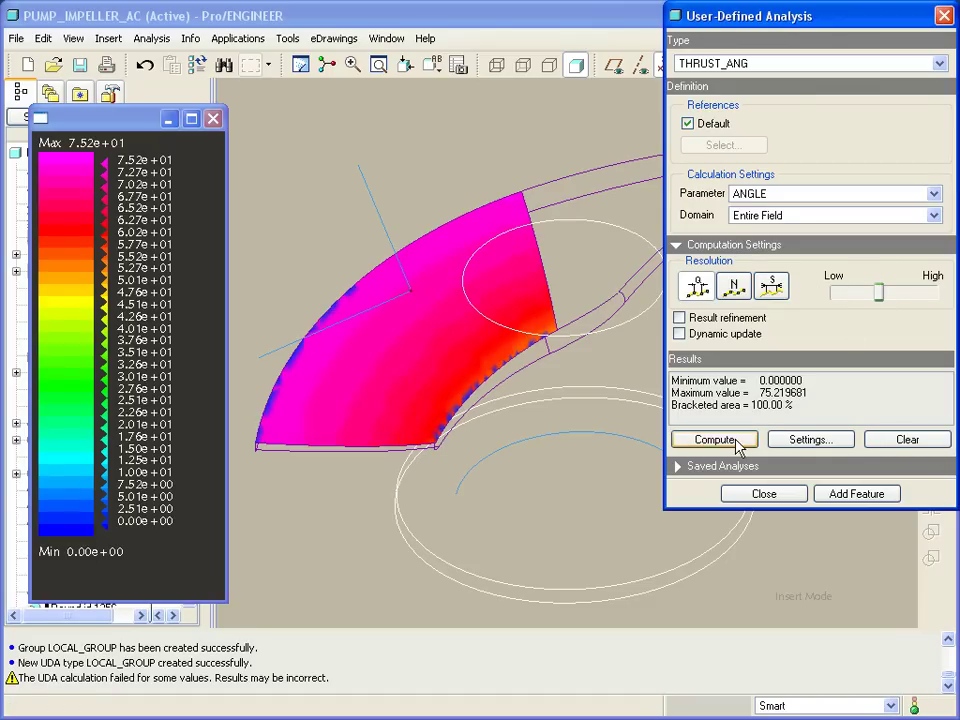
# Set the color scale limits of the angle plot to 70 maximum and 45 minimum and recompute it
pyautogui.click(825, 440)
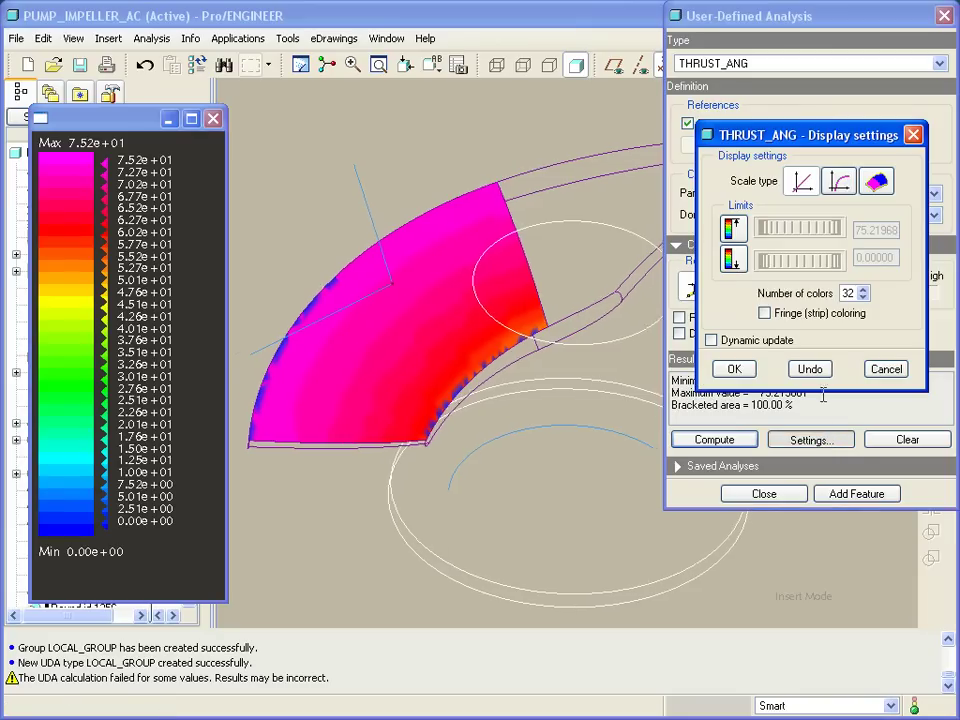
pyautogui.click(733, 228)
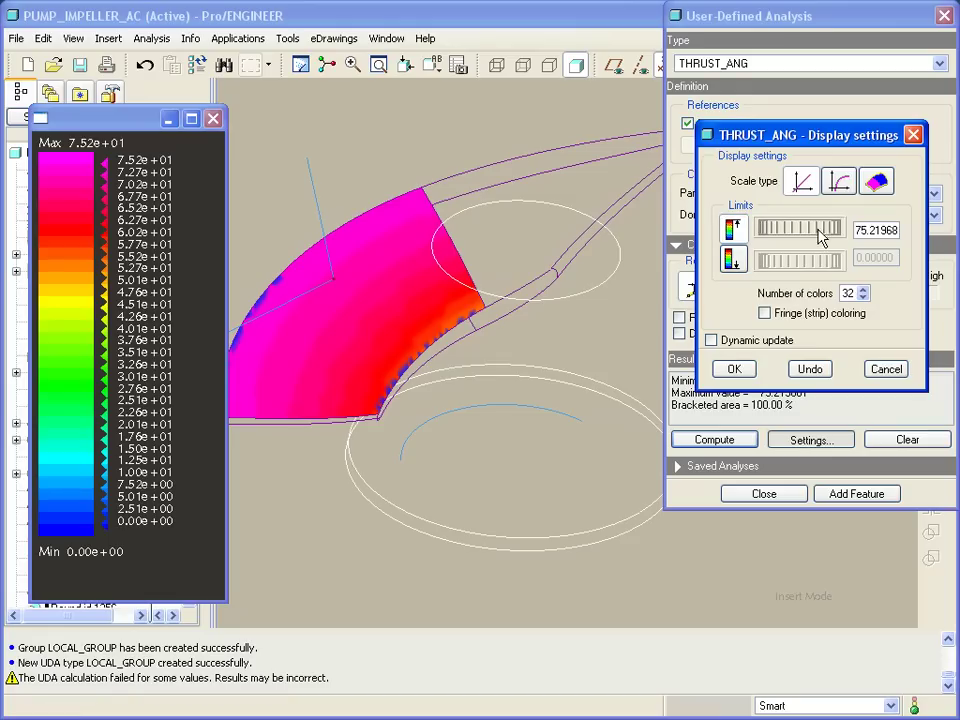
pyautogui.doubleClick(873, 230)
pyautogui.write('70')
pyautogui.click(731, 259)
pyautogui.doubleClick(872, 258)
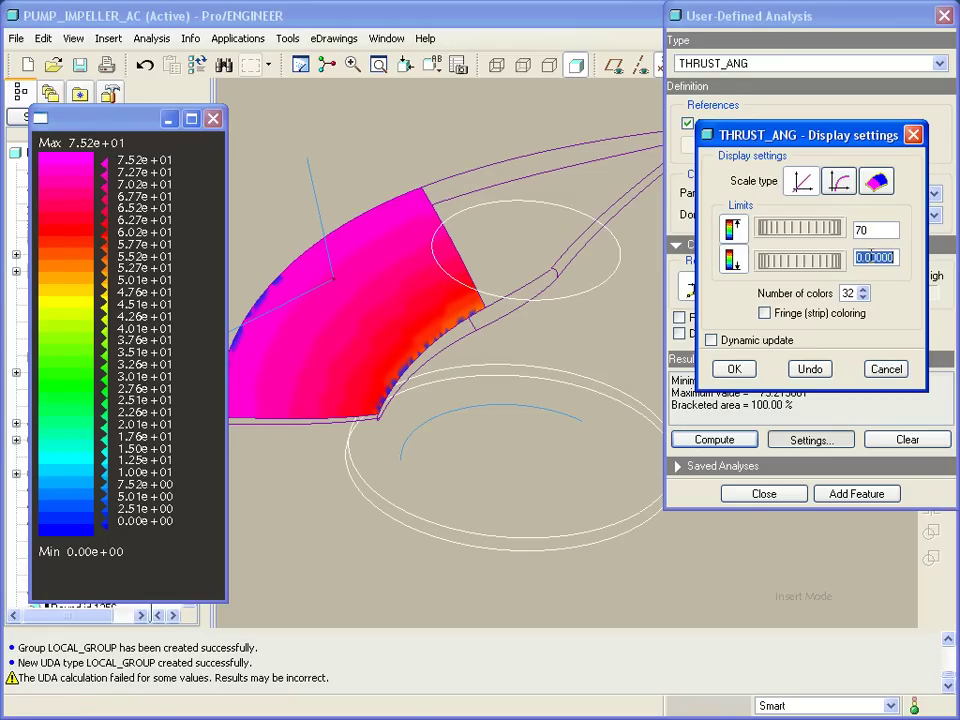
pyautogui.write('45')
pyautogui.click(736, 369)
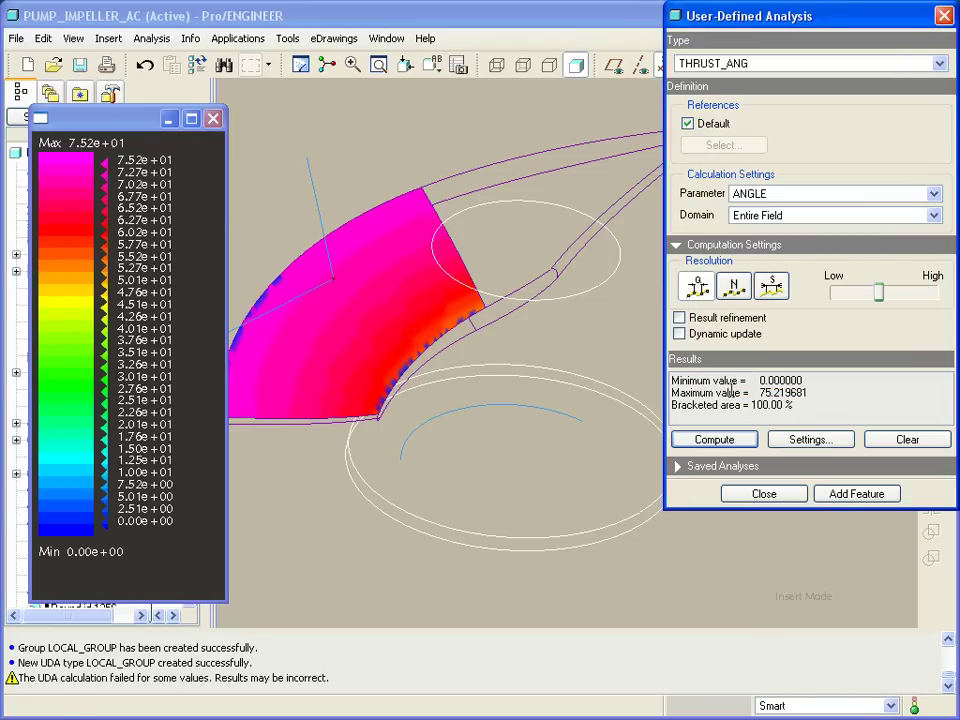
pyautogui.click(730, 443)
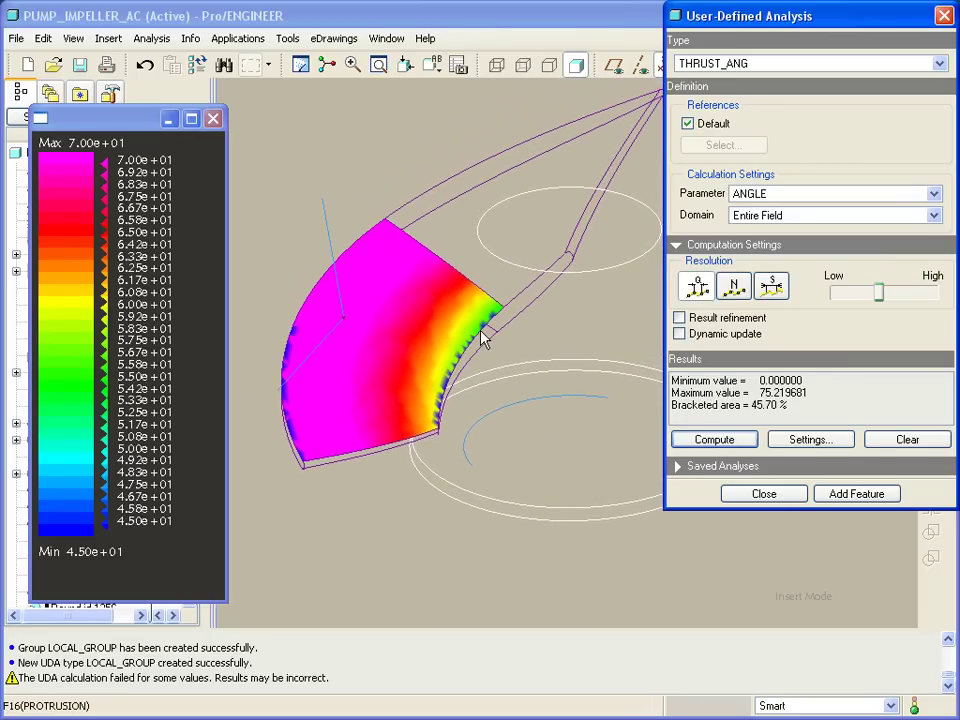
# Replace the default reference with the upper blade surface, recompute the angle plot, and close the analysis
pyautogui.click(688, 124)
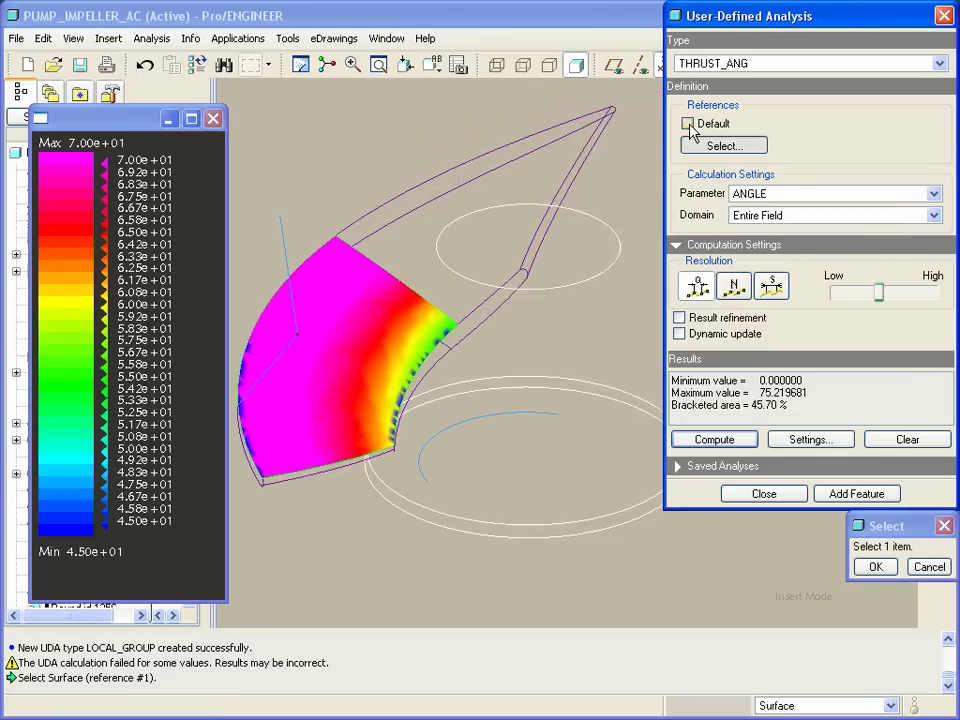
pyautogui.click(415, 242)
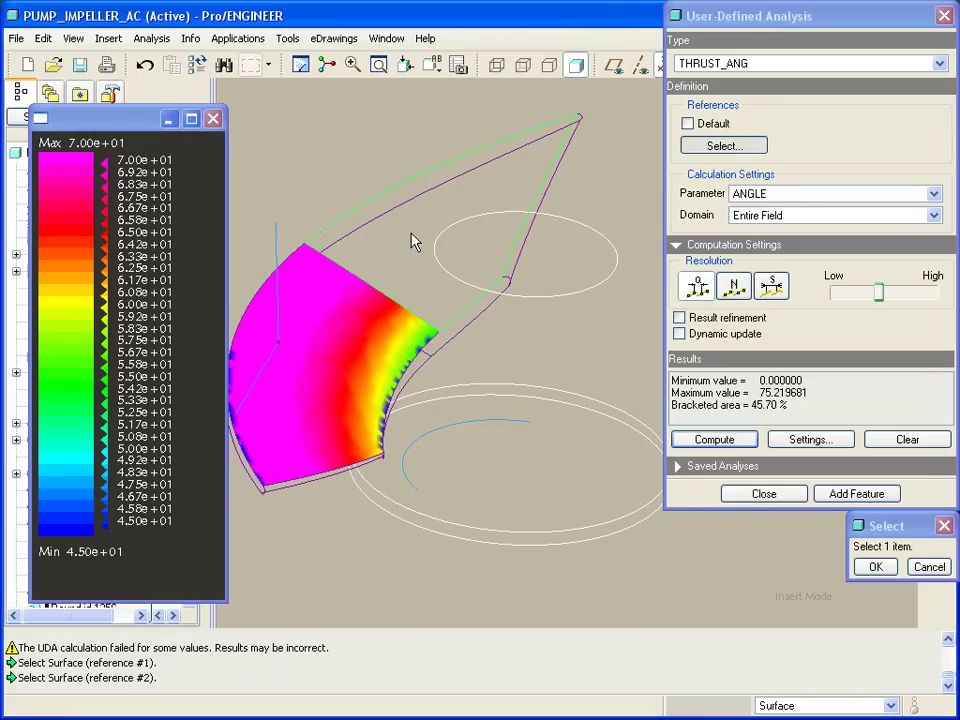
pyautogui.middleClick(626, 180)
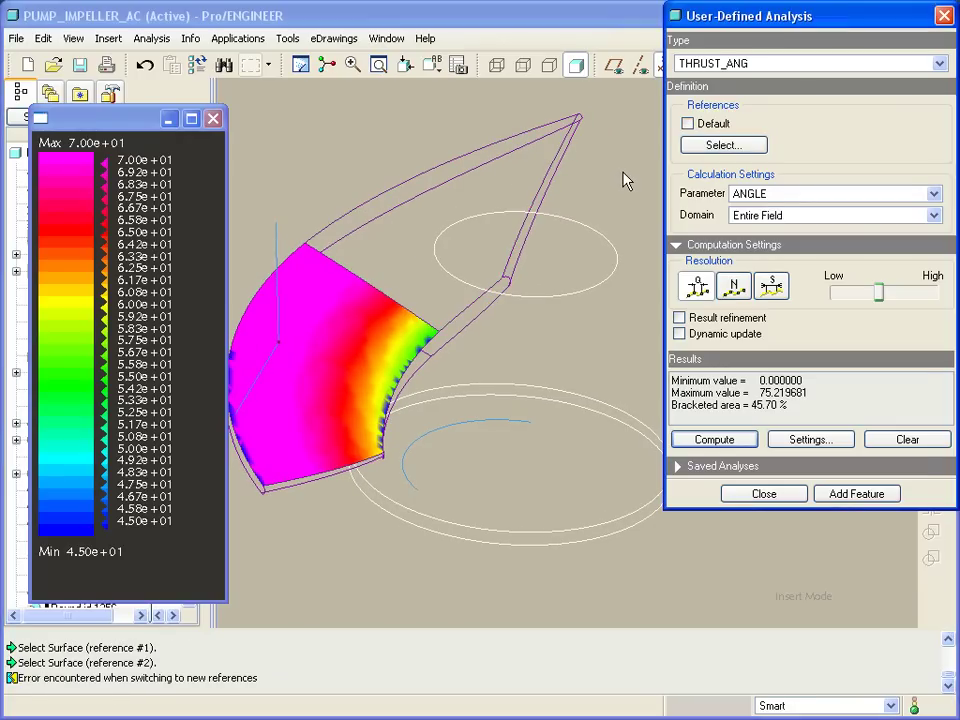
pyautogui.click(715, 439)
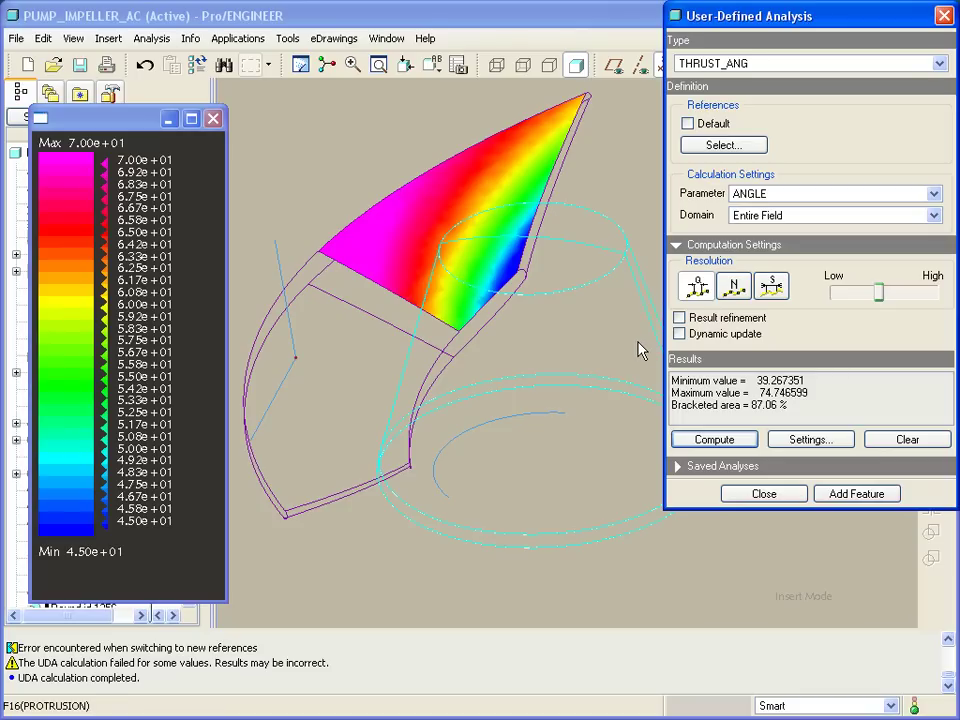
pyautogui.click(764, 494)
pyautogui.moveTo(720, 354)
pyautogui.mouseDown(button='middle')
pyautogui.moveTo(735, 276)
pyautogui.moveTo(724, 221)
pyautogui.moveTo(694, 228)
pyautogui.moveTo(755, 229)
pyautogui.mouseUp(button='middle')
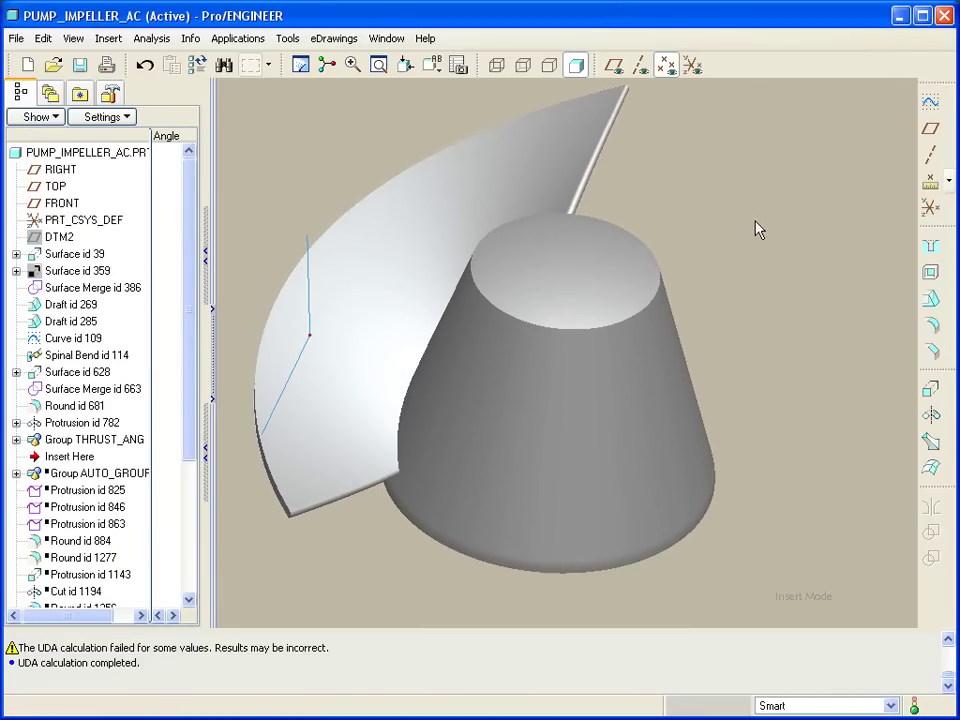
# Reopen the THRUST_ANG user-defined analysis and start computing the ANGLE parameter with the domain set to Selected Point
pyautogui.click(153, 39)
pyautogui.click(236, 150)
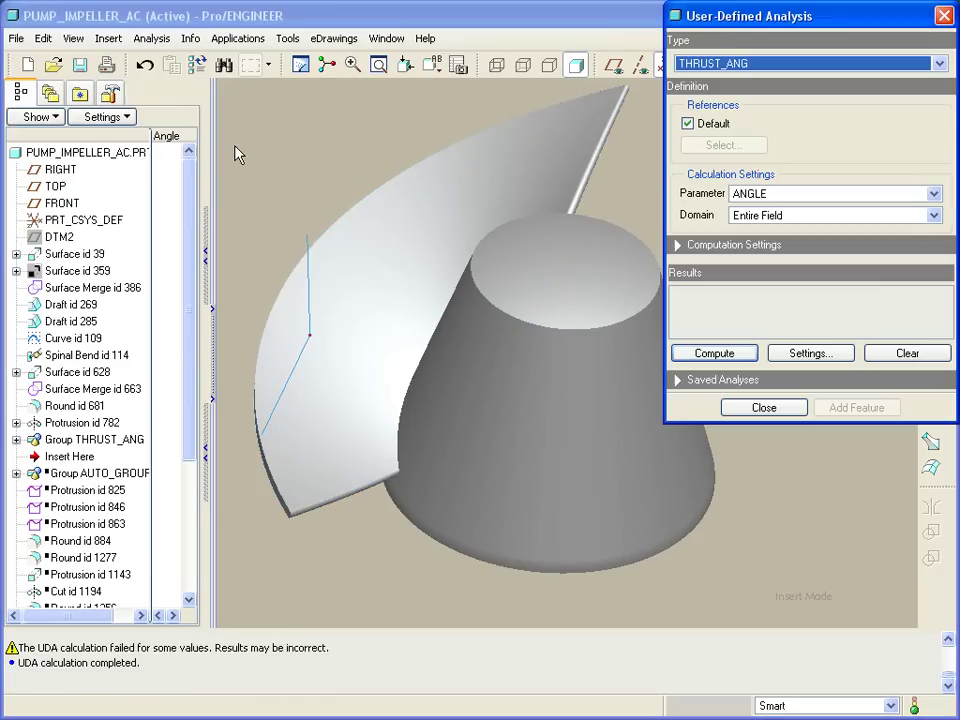
pyautogui.click(784, 216)
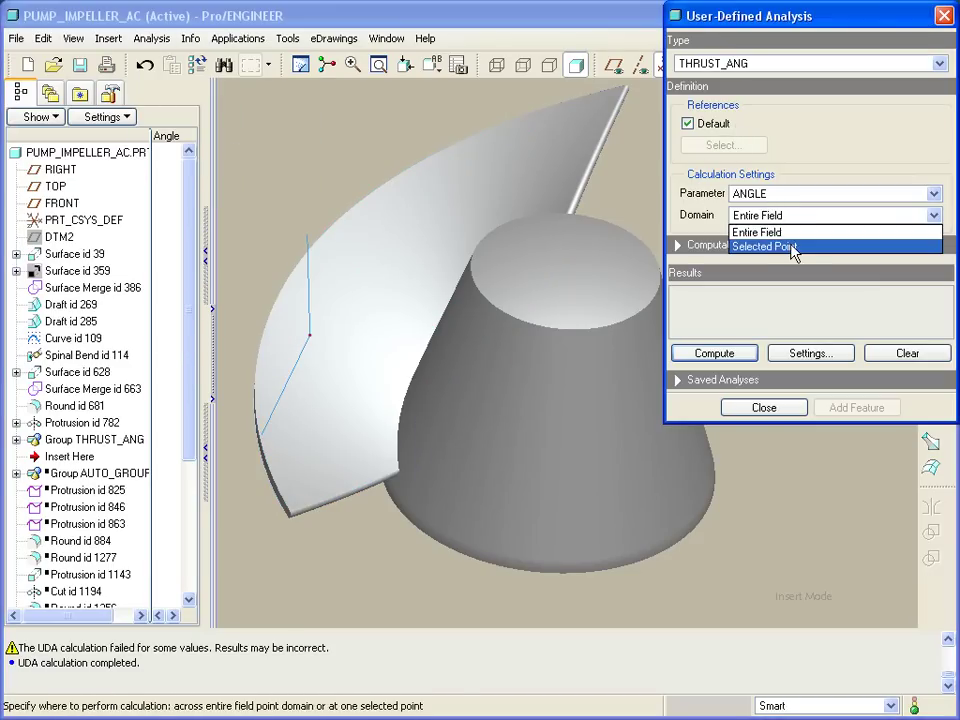
pyautogui.click(790, 247)
pyautogui.click(718, 353)
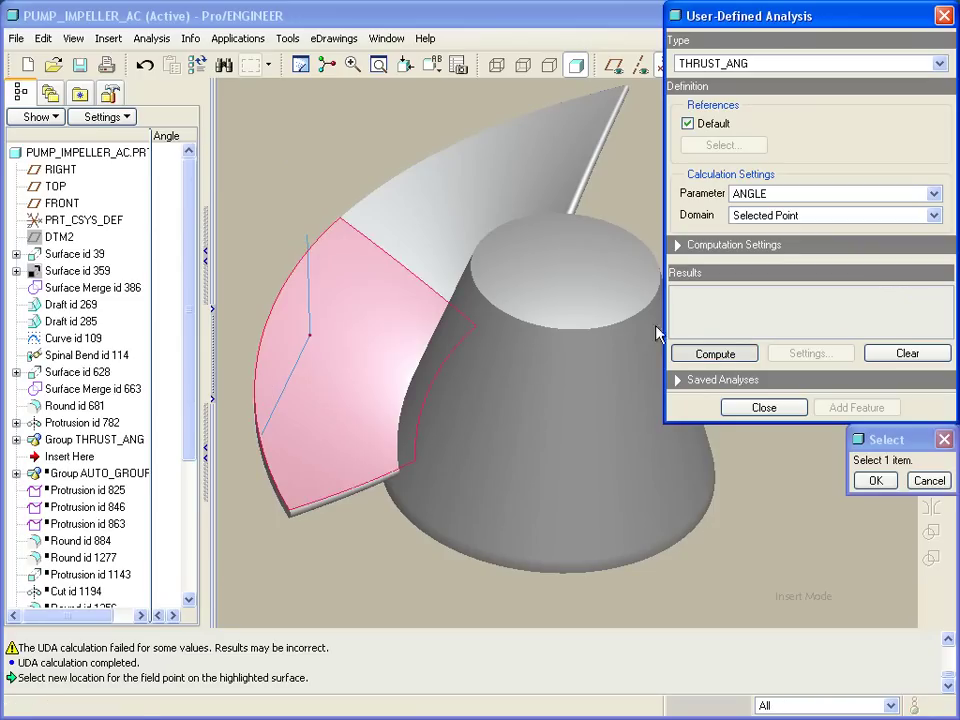
# Measure the blade angle at several locations spread across the highlighted blade surface, from its inner edge to its outer edge
pyautogui.click(350, 288)
pyautogui.click(362, 335)
pyautogui.click(394, 310)
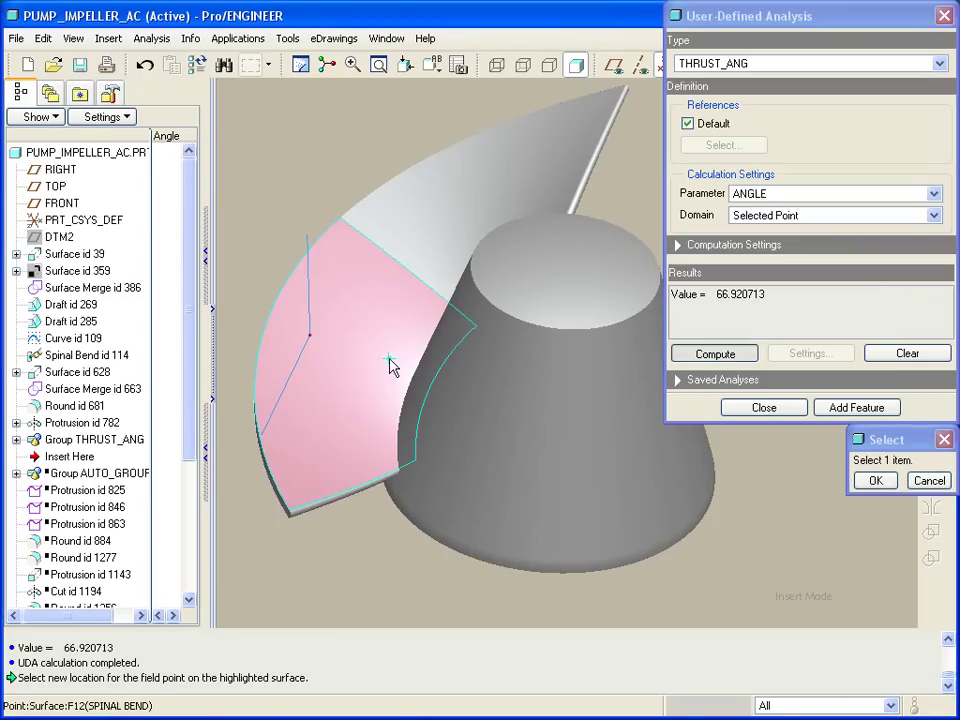
pyautogui.click(360, 424)
pyautogui.click(306, 455)
pyautogui.click(378, 469)
pyautogui.click(382, 314)
pyautogui.click(337, 274)
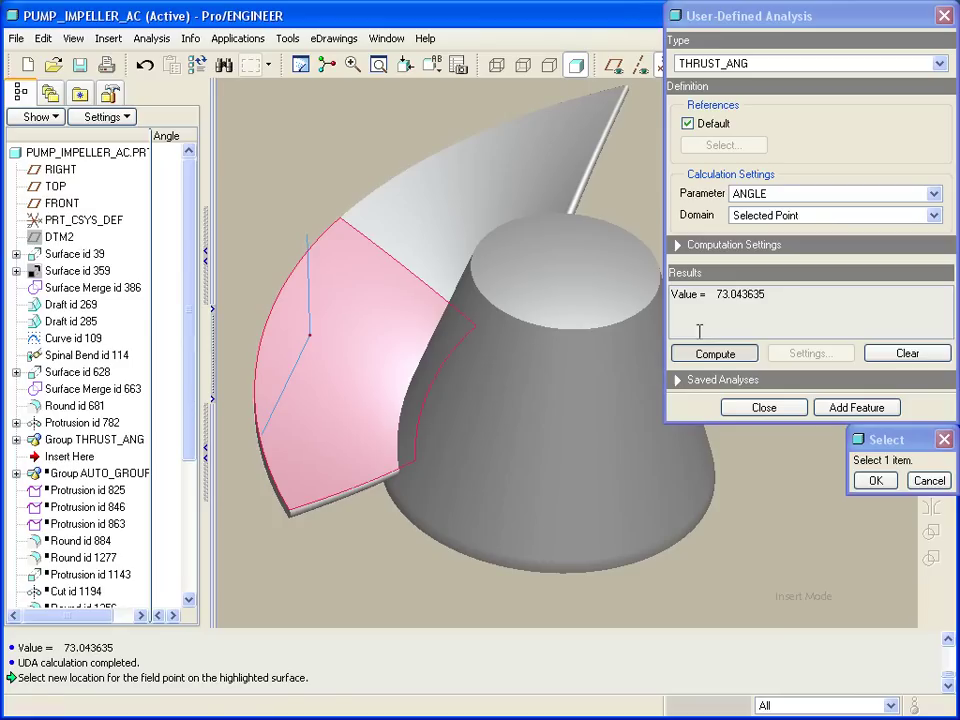
# Change the calculation domain to Entire Field and recompute the angle plot on the default blade surface
pyautogui.click(783, 217)
pyautogui.click(765, 231)
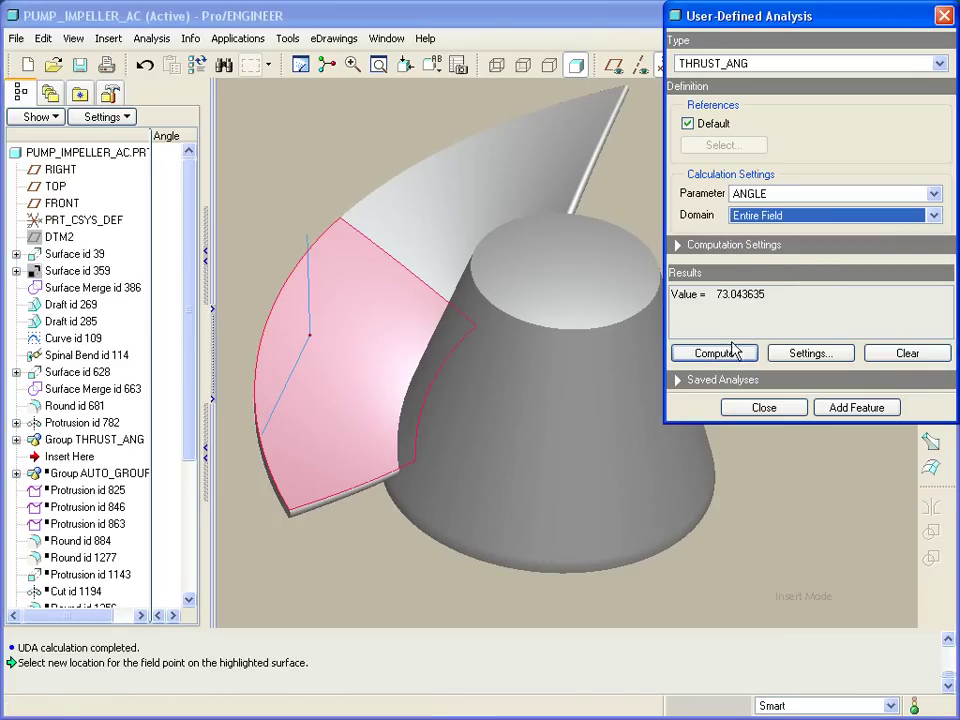
pyautogui.click(728, 354)
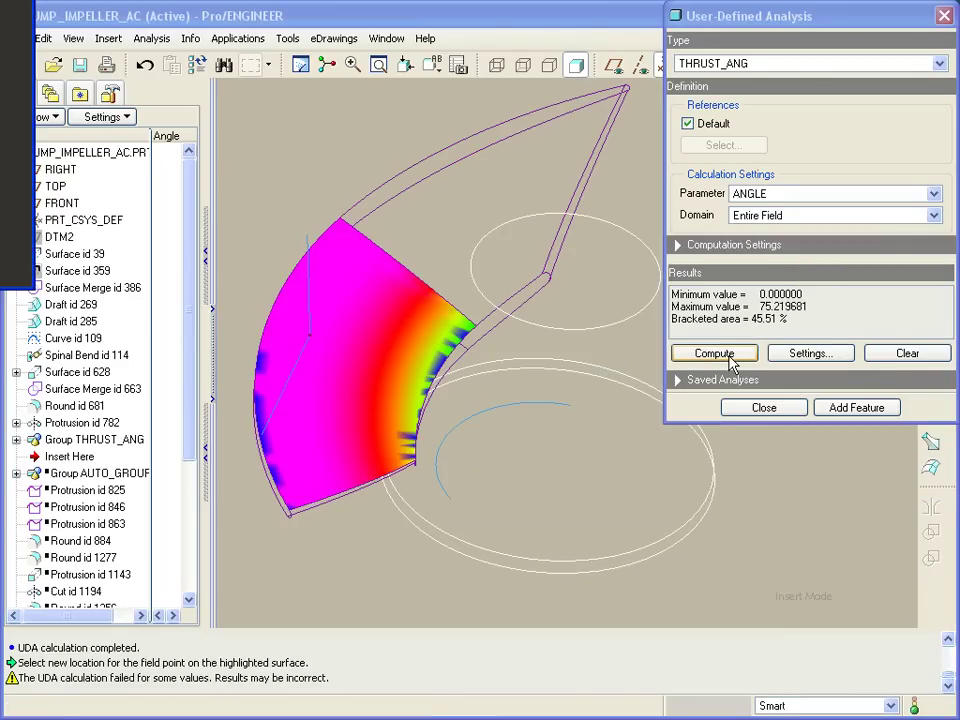